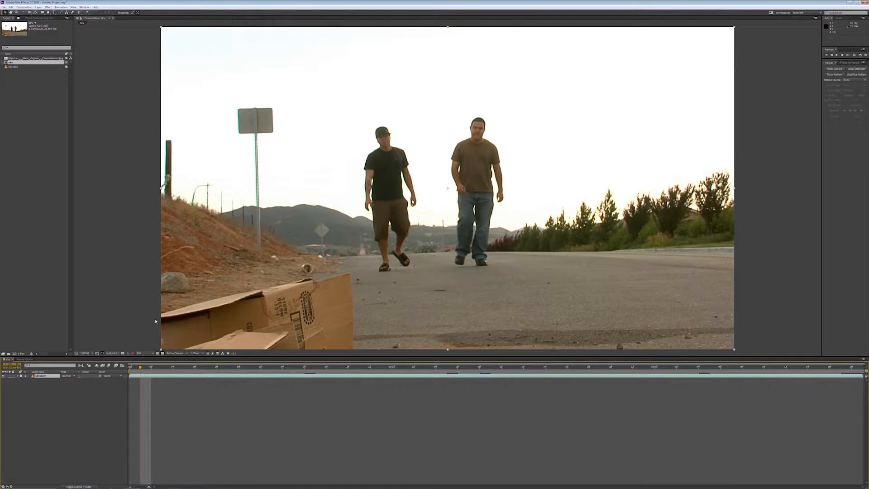
Place the night sky image beneath the sky.mov layer and scale it down to fill the frame, temporarily hiding the footage
left_click_drag(22, 59, 27, 379)
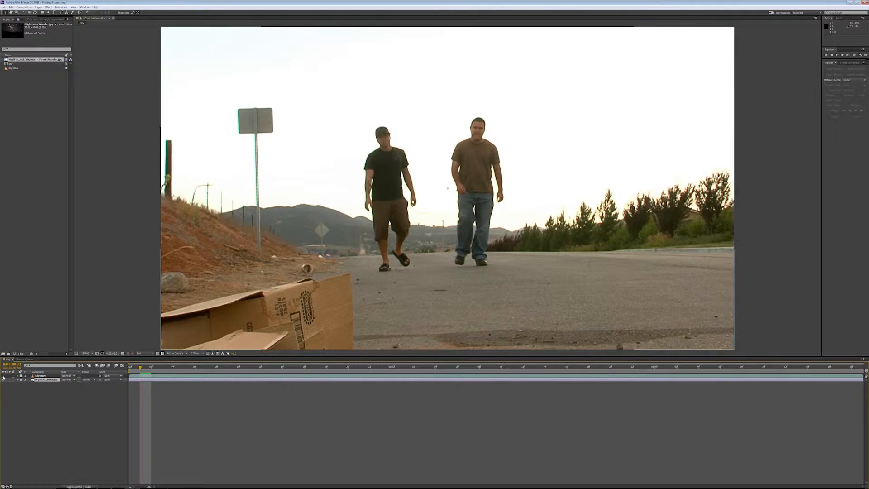
left_click(3, 375)
scroll(290, 277, "down", 4)
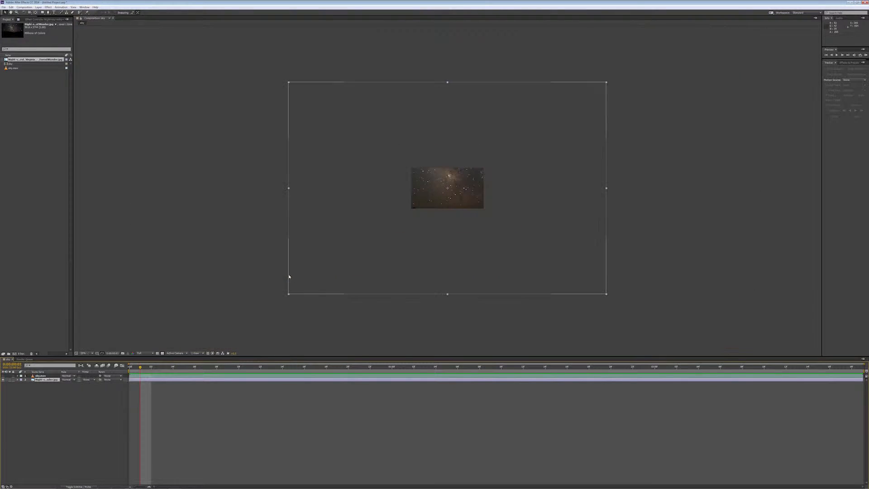
left_click_drag(289, 295, 394, 231)
left_click_drag(443, 194, 444, 202)
left_click(89, 354)
left_click(93, 406)
left_click(40, 376)
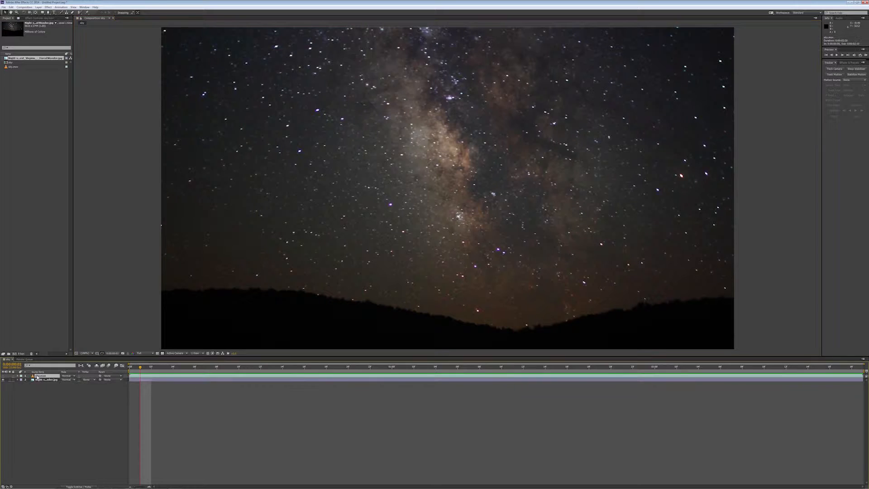
left_click(4, 376)
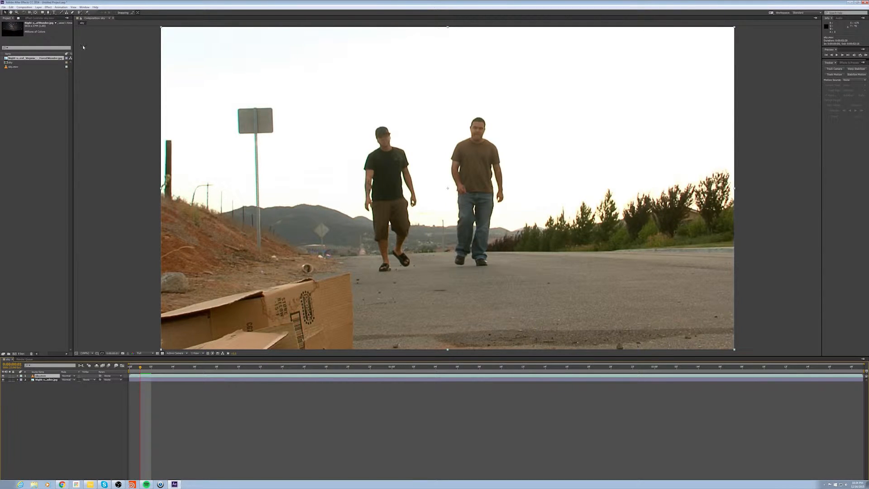
Duplicate the sky.mov layer twice so three copies sit above the night sky image
left_click(48, 135)
left_click(41, 376)
key("ctrl+d")
key("ctrl+d")
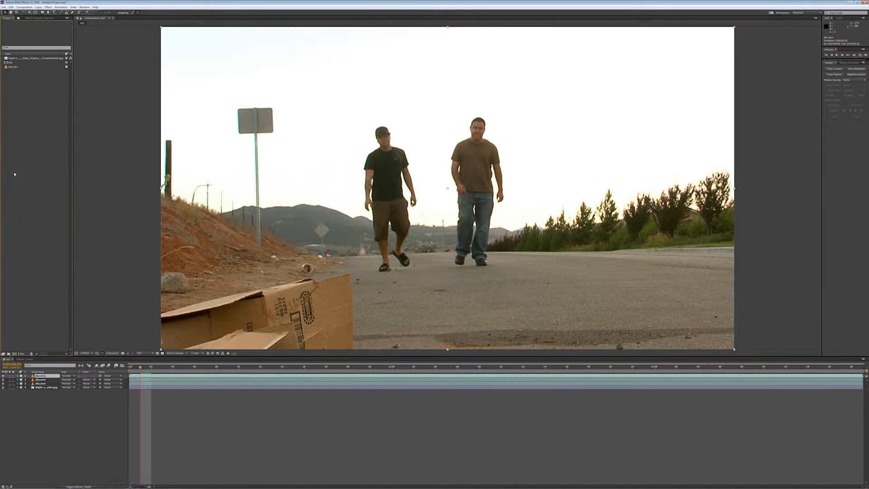
Find the Colorama effect and apply it to the topmost sky.mov layer
left_click(43, 376)
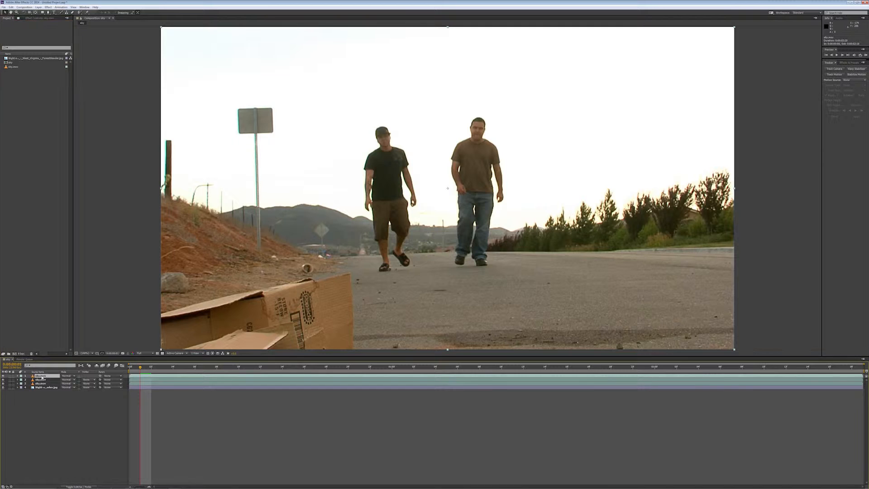
left_click(843, 63)
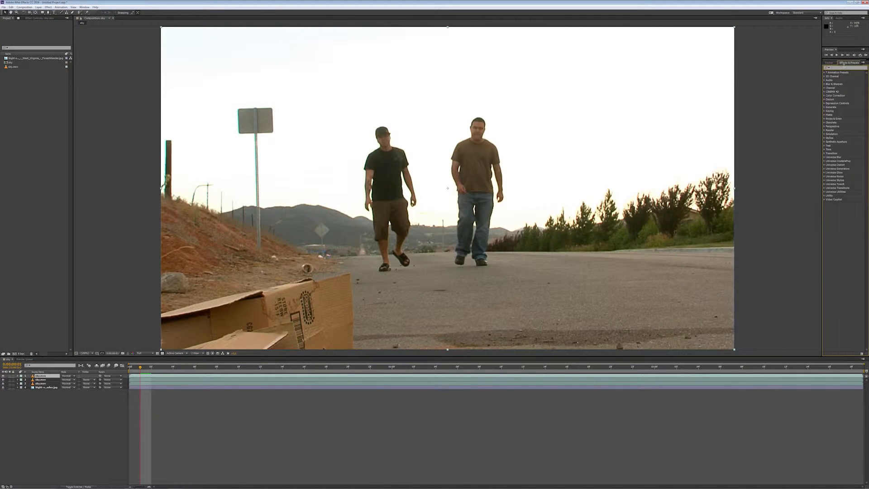
left_click(844, 67)
type("colorama")
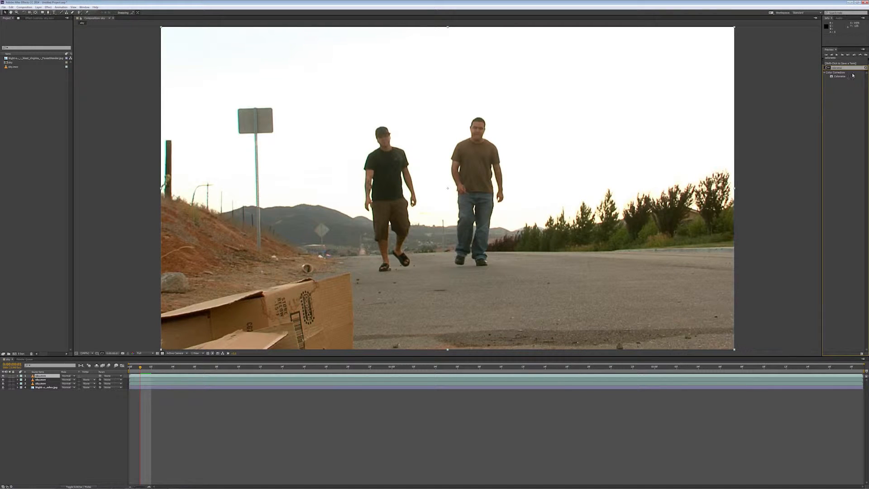
left_click_drag(853, 76, 176, 306)
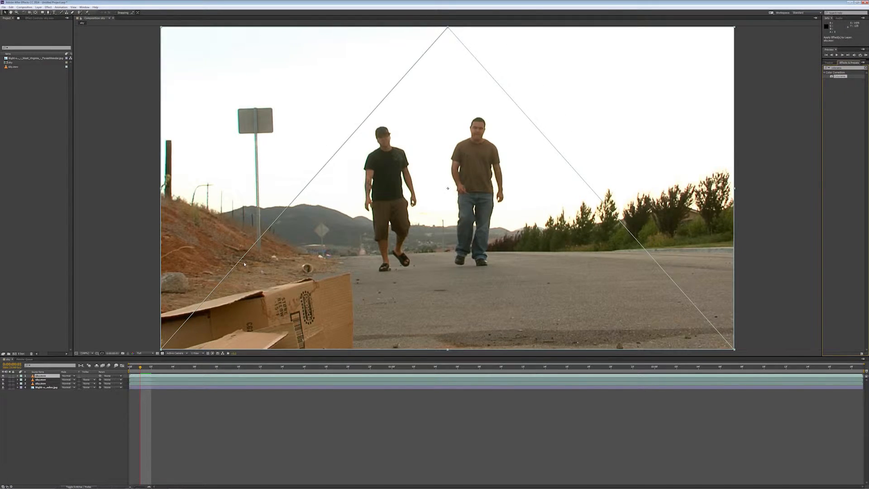
left_click_drag(244, 263, 243, 261)
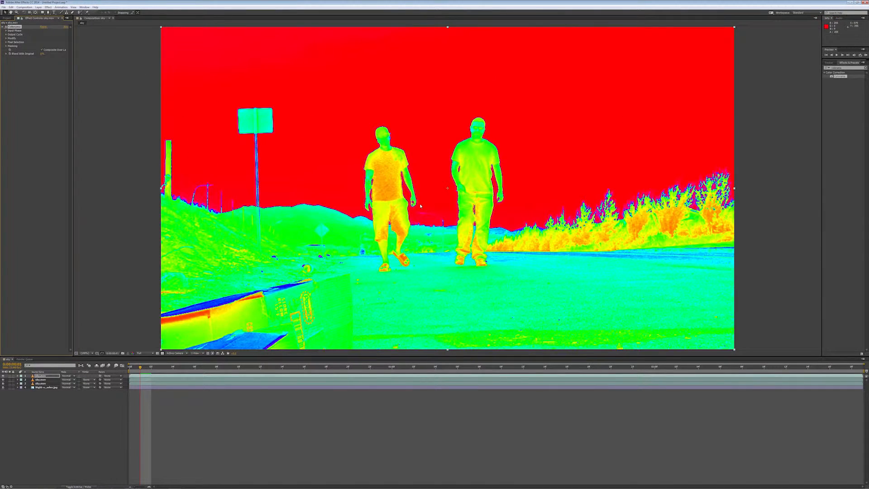
Set the preset palette of Colorama's Output Cycle to Ramp Grey
left_click(6, 35)
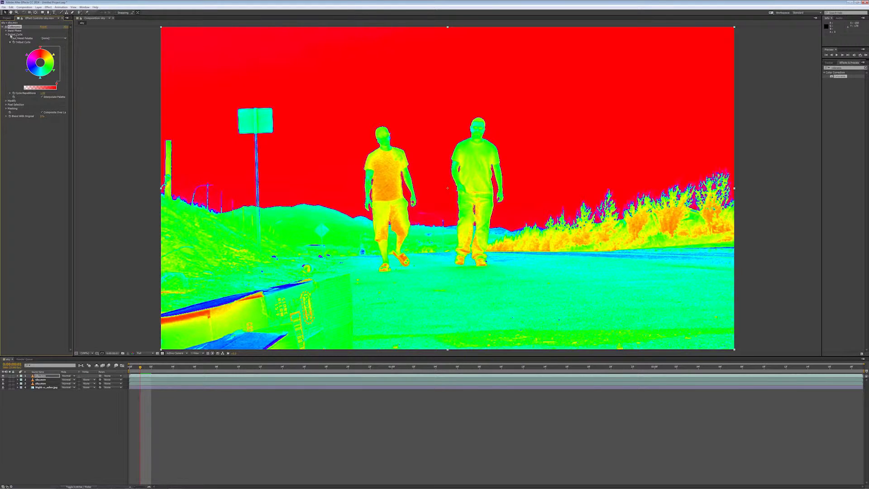
left_click(52, 39)
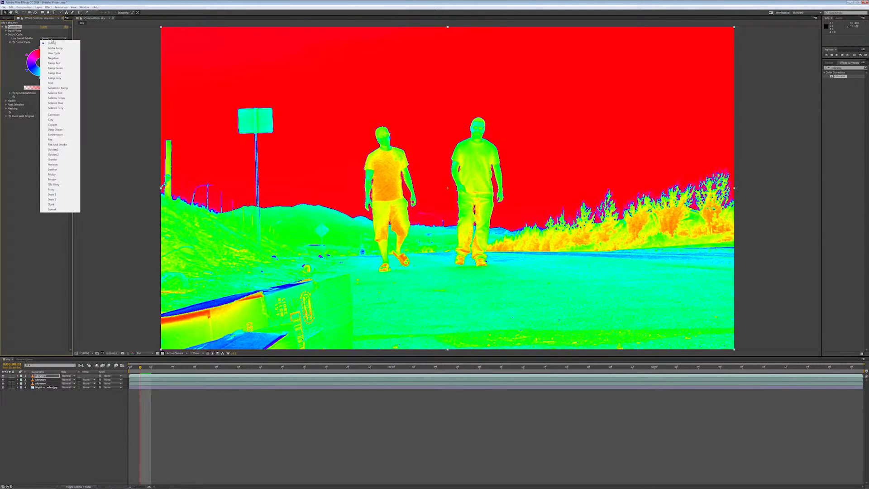
left_click(54, 78)
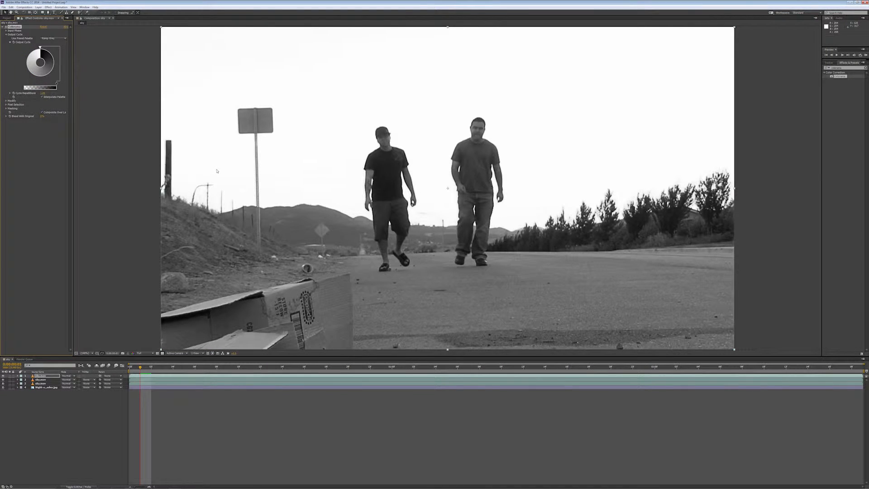
Add a black color point on the lighter side of the Output Cycle wheel and move it until the foreground turns black
double_click(29, 68)
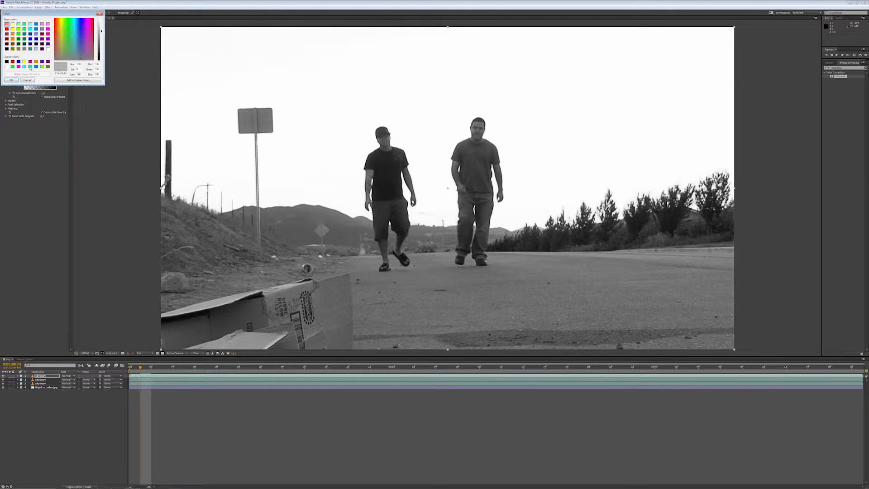
left_click(7, 62)
left_click(11, 80)
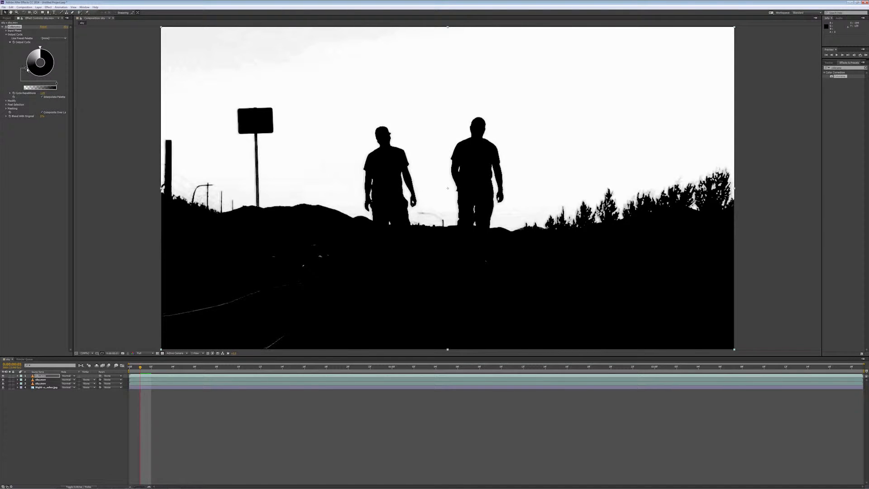
mouse_move(26, 69)
left_mouse_down()
mouse_move(40, 77)
mouse_move(54, 64)
mouse_move(43, 77)
mouse_move(24, 70)
left_mouse_up()
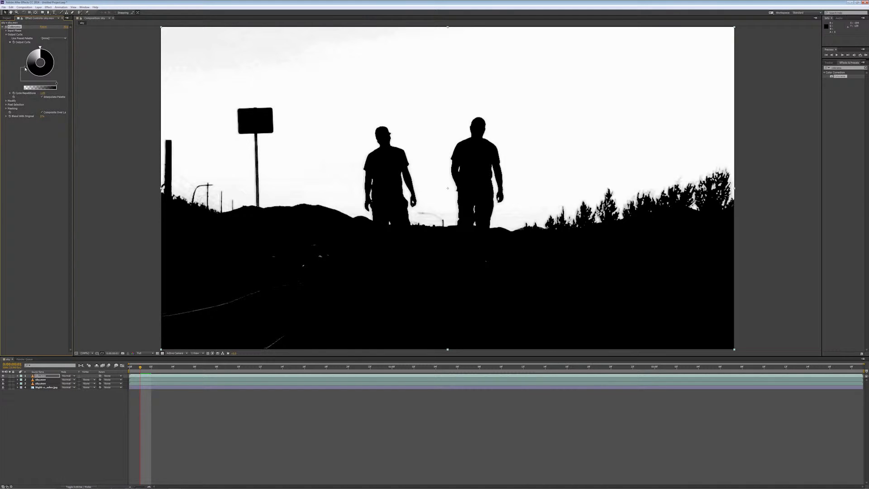
left_click_drag(25, 68, 26, 63)
Add a white color point between the black point and the wheel's white end, adjusting it until the sky turns solid white
double_click(35, 53)
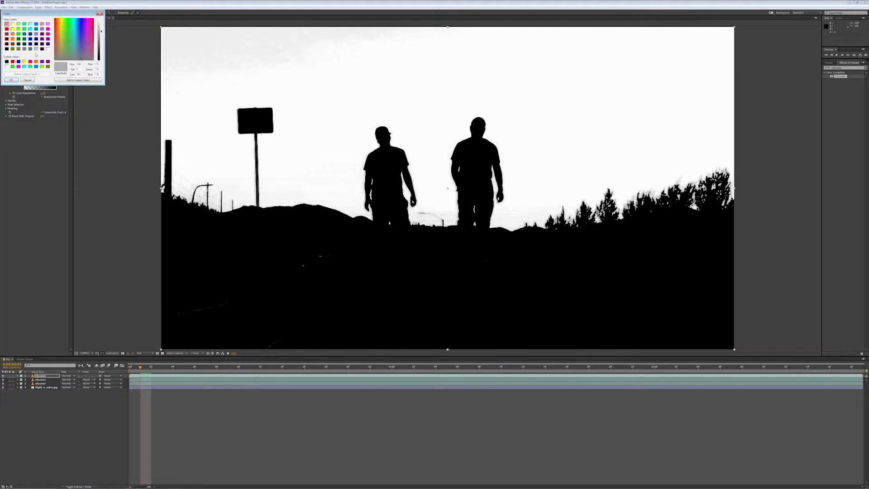
left_click(48, 49)
left_click(19, 80)
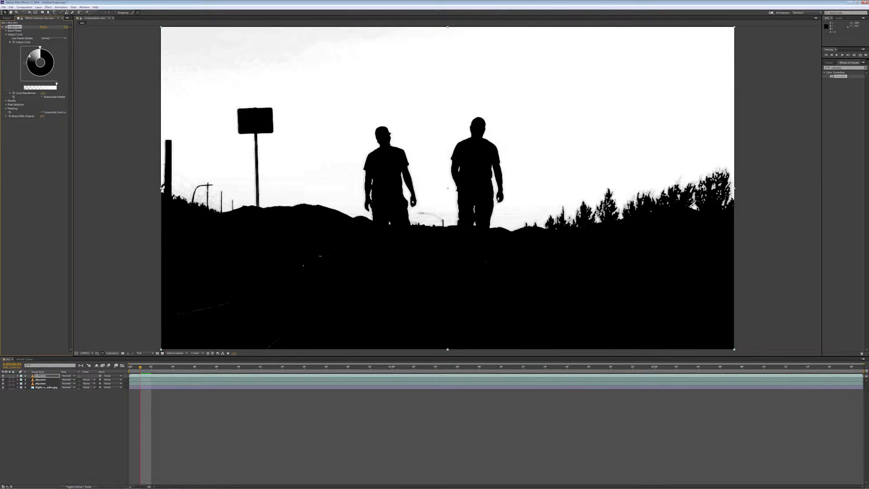
left_click_drag(38, 53, 34, 50)
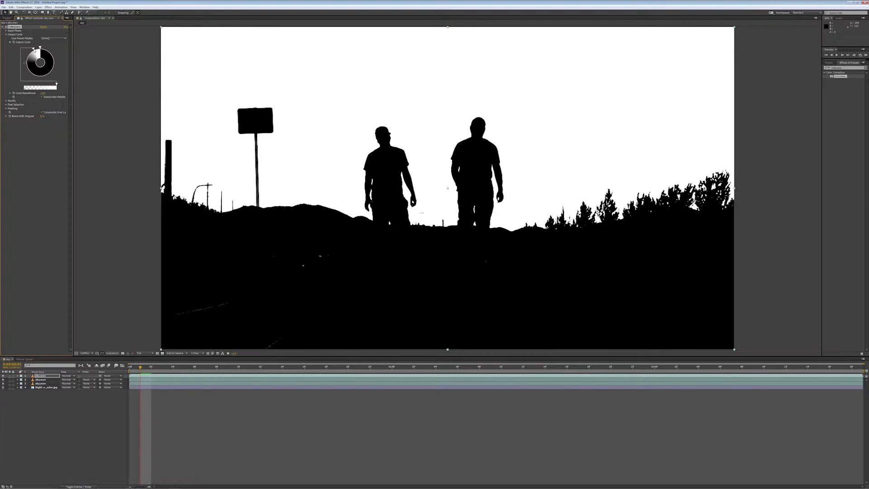
Check the matte edges around the trees and fine-tune the black color point on the Output Cycle wheel to recover edge detail
scroll(596, 223, "up", 3)
scroll(596, 223, "down", 1)
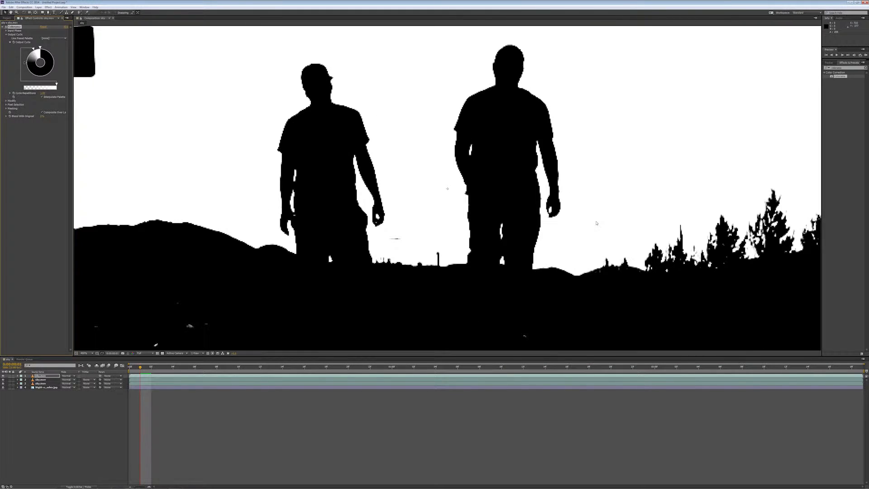
left_click_drag(618, 234, 205, 199)
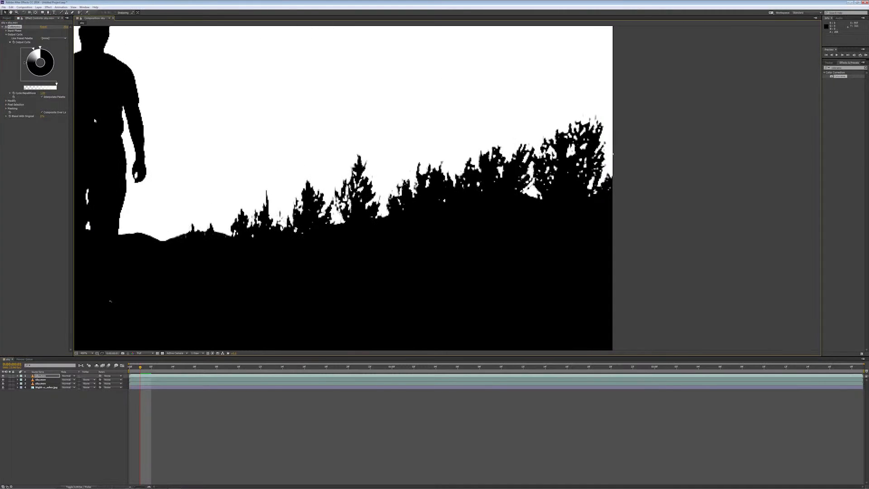
mouse_move(36, 52)
left_mouse_down()
mouse_move(25, 58)
mouse_move(43, 50)
mouse_move(30, 59)
left_mouse_up()
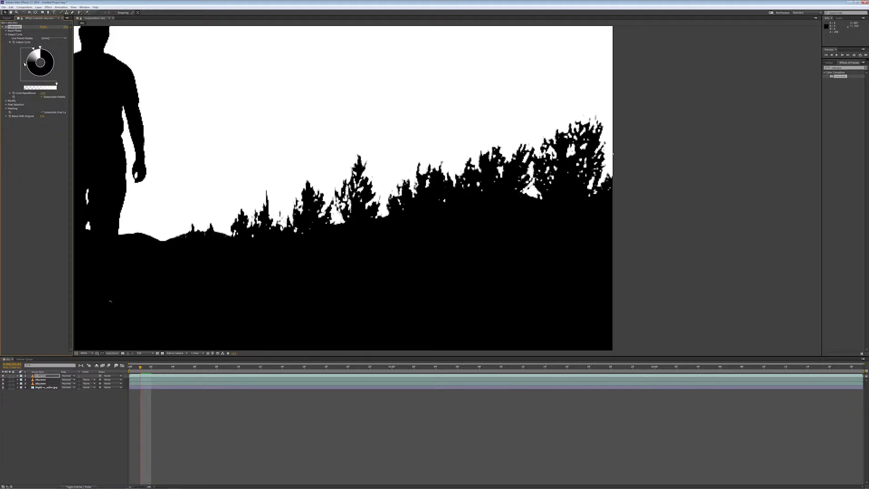
scroll(96, 133, "down", 1)
left_click(85, 356)
left_click(90, 359)
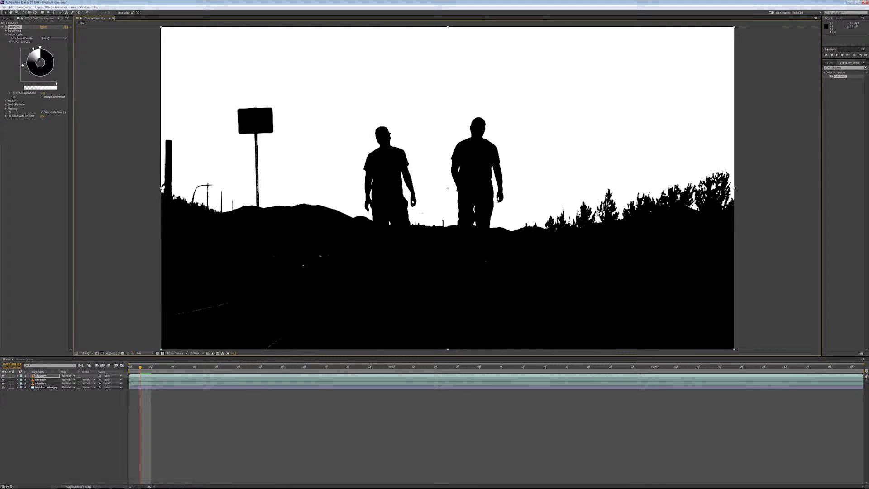
left_click_drag(25, 64, 28, 71)
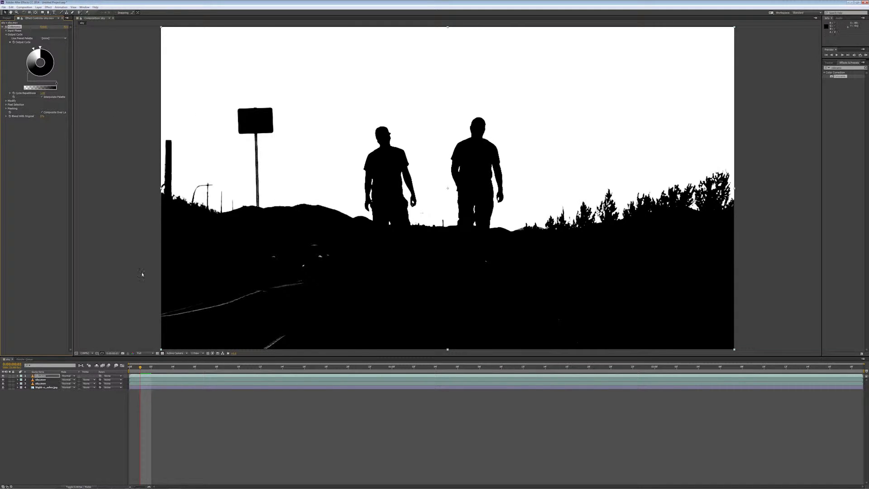
Set the second sky.mov layer's track matte to Luma Inverted Matte and hide the third sky.mov copy
left_click(86, 380)
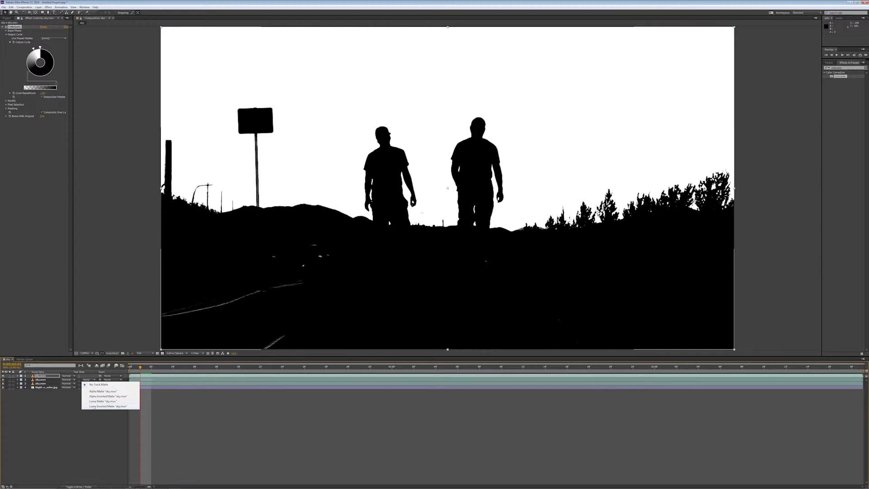
left_click(95, 406)
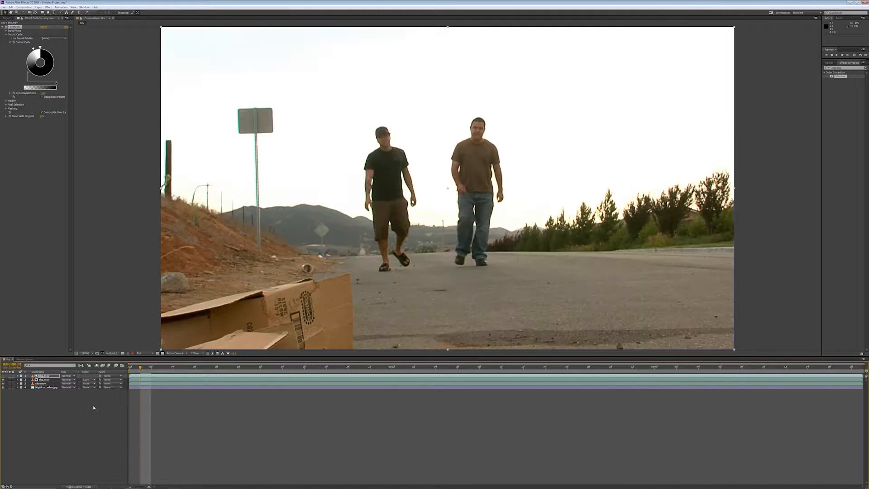
left_click(3, 386)
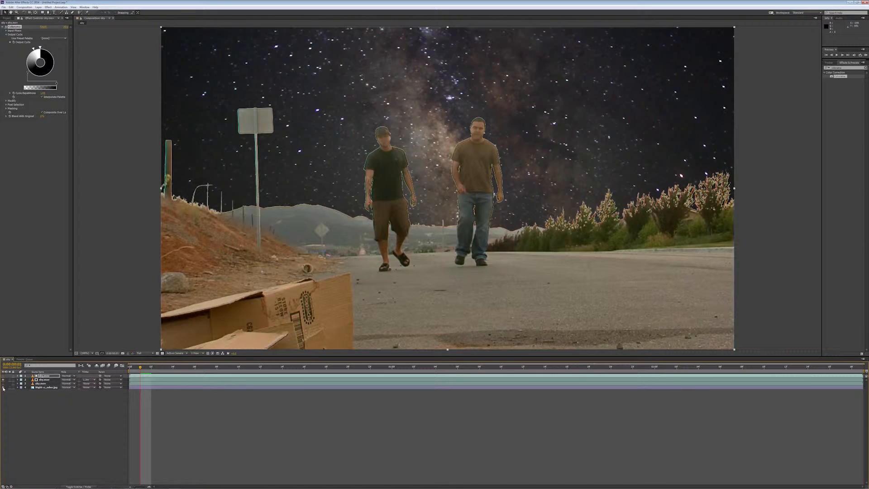
Hide the night sky image and examine the keyed edges around the trees, men and sign against the transparency grid
left_click(3, 387)
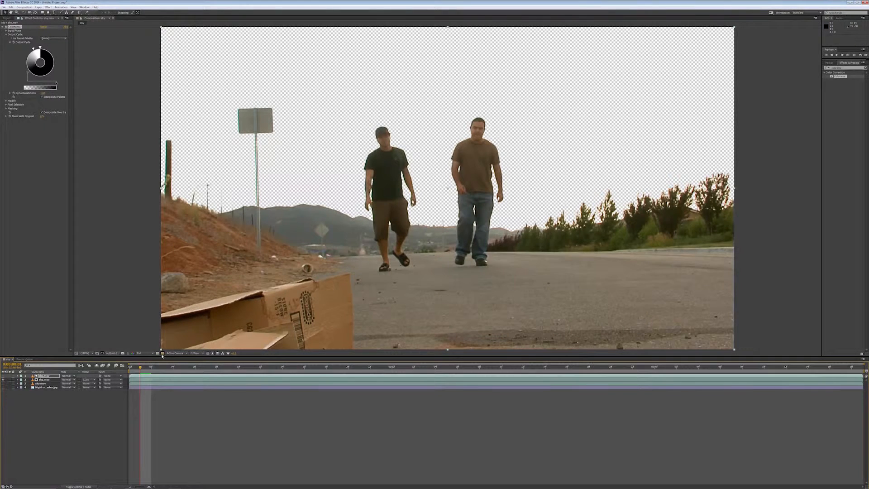
key("space")
left_click_drag(506, 192, 406, 196)
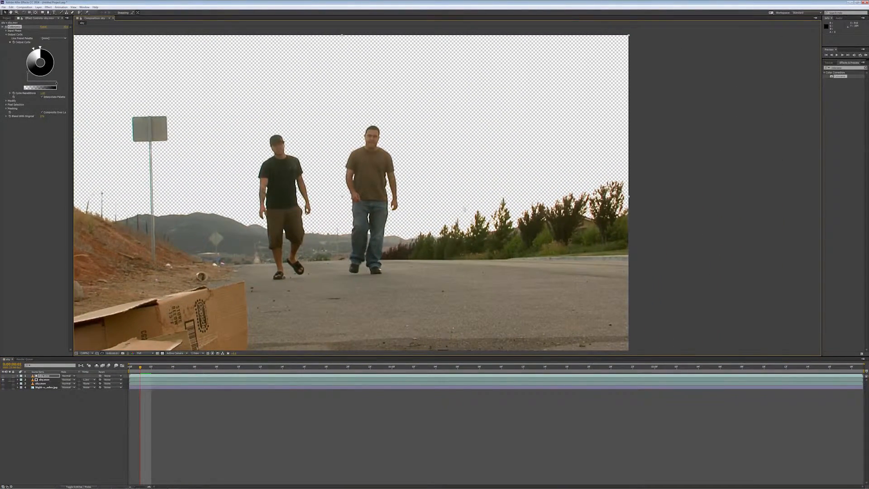
scroll(465, 209, "up", 3)
scroll(463, 209, "down", 2)
left_click_drag(469, 229, 393, 197)
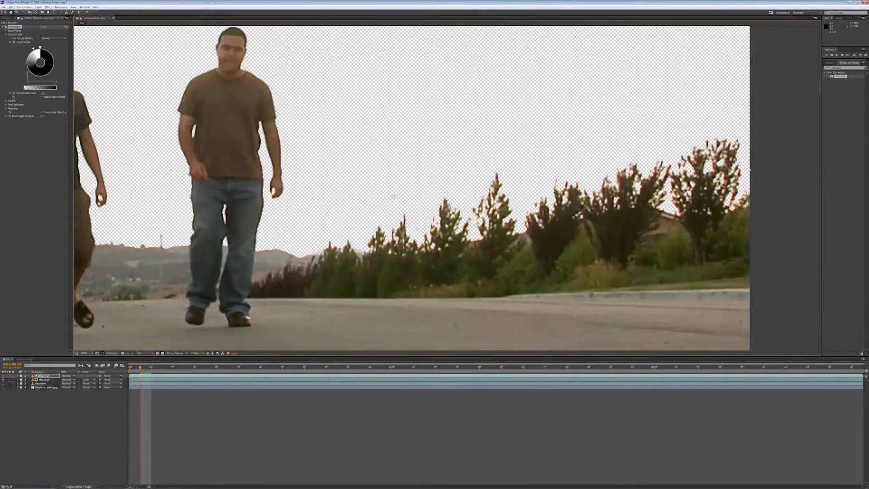
left_click_drag(421, 208, 668, 204)
left_click_drag(297, 150, 424, 207)
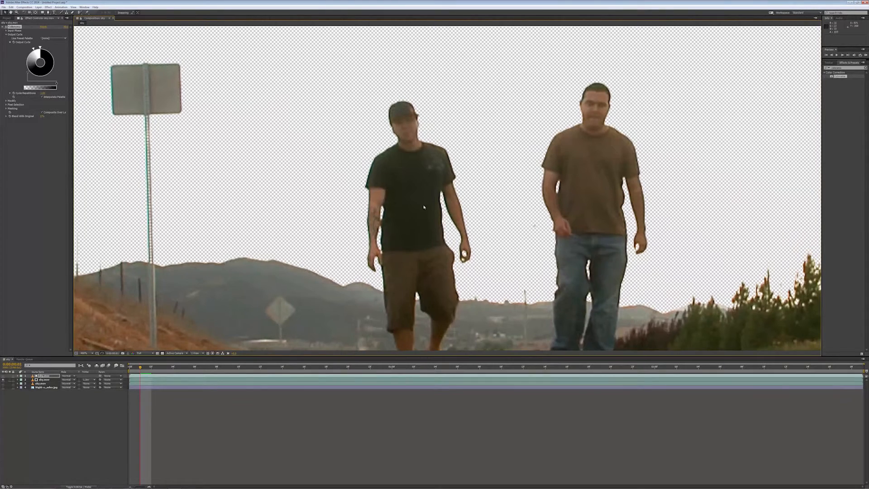
scroll(336, 99, "down", 1)
left_click_drag(483, 131, 426, 124)
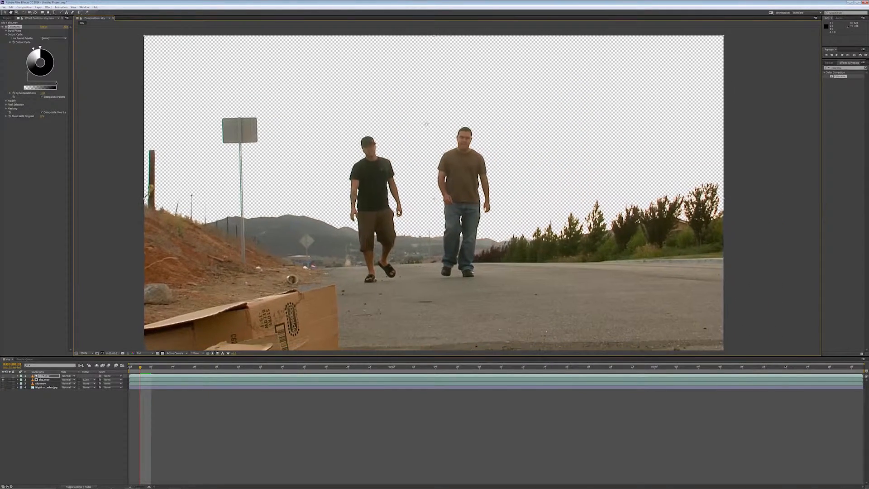
Show the night sky image again and examine the matte edges around the road sign and hillside
left_click(3, 388)
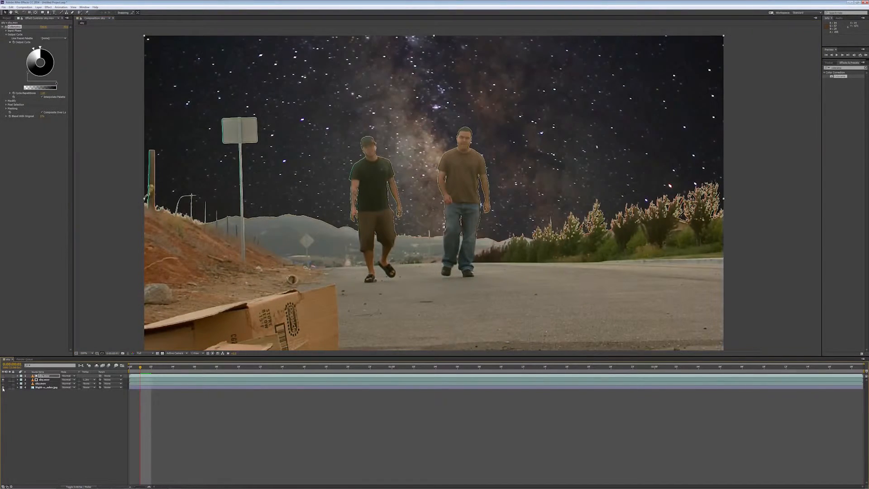
left_click_drag(320, 227, 330, 247)
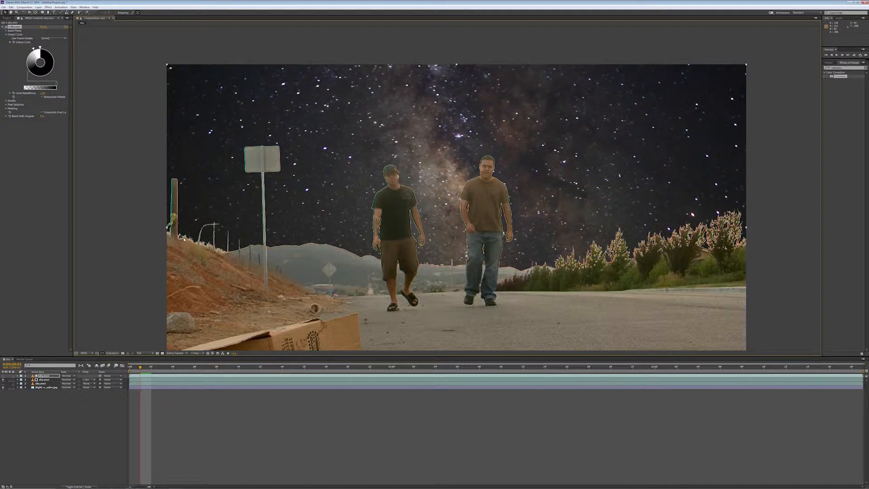
scroll(183, 240, "up", 3)
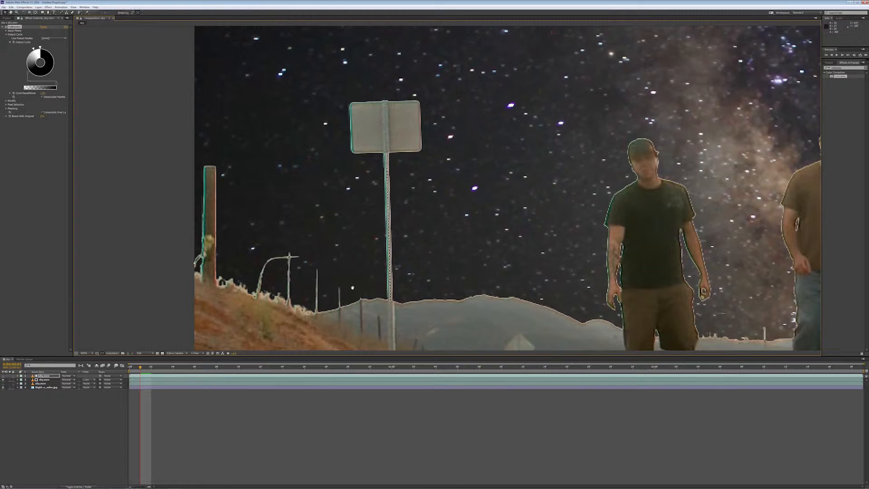
Play the composite to review the night sky replacement, fit the whole frame in the viewer, and return to the first frame
key("space")
scroll(340, 292, "down", 2)
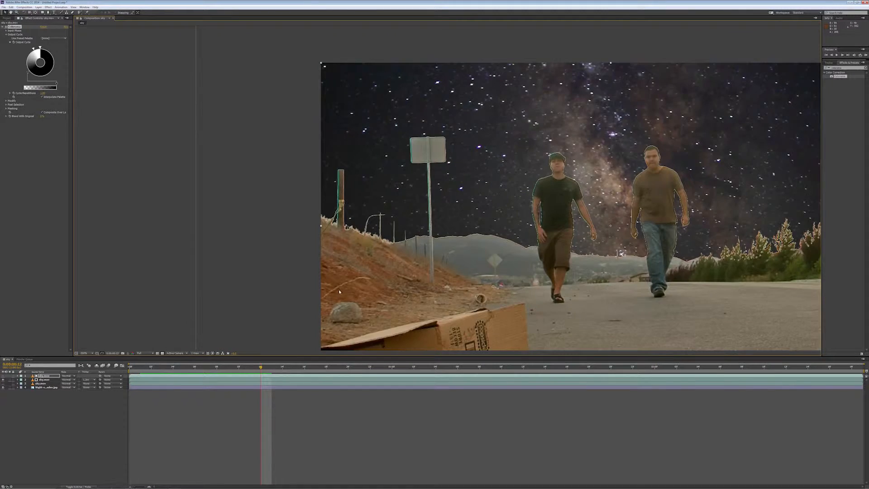
scroll(340, 292, "down", 1)
left_click_drag(474, 277, 363, 295)
left_click(89, 354)
left_click(91, 359)
left_click_drag(156, 368, 126, 372)
left_click(35, 421)
Start a motion track on the second sky.mov layer with position and rotation tracking enabled
left_click(43, 380)
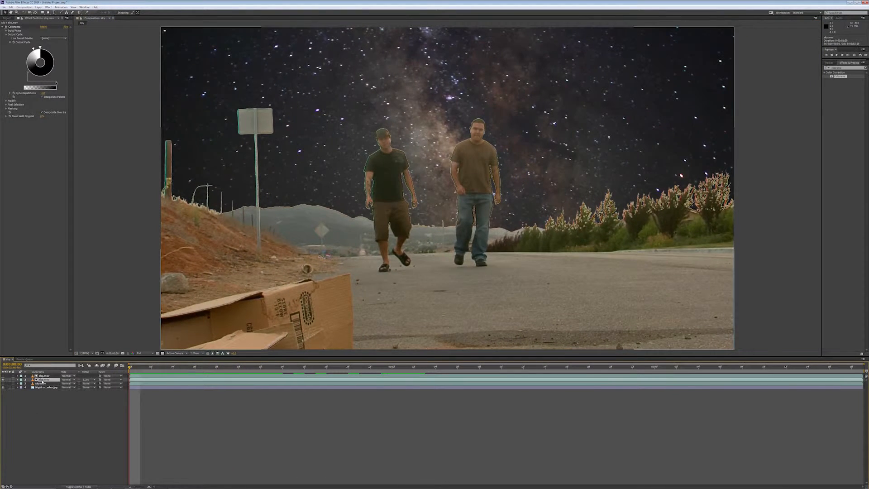
double_click(43, 380)
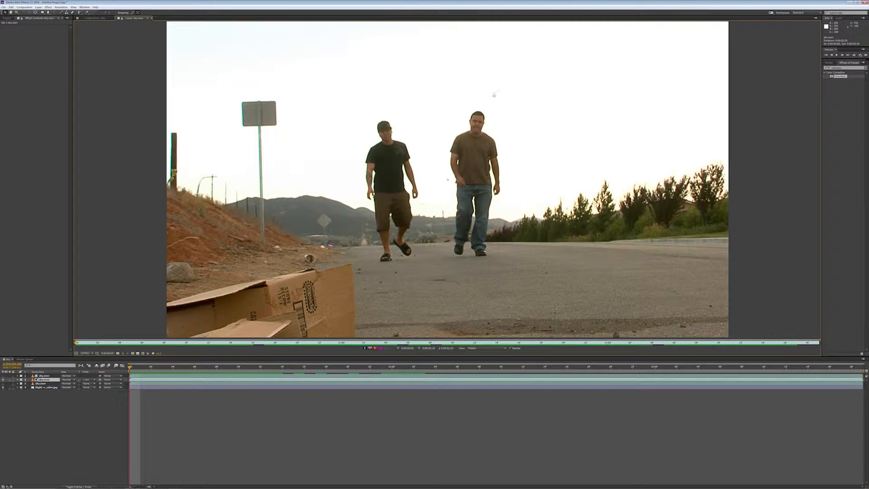
left_click(829, 62)
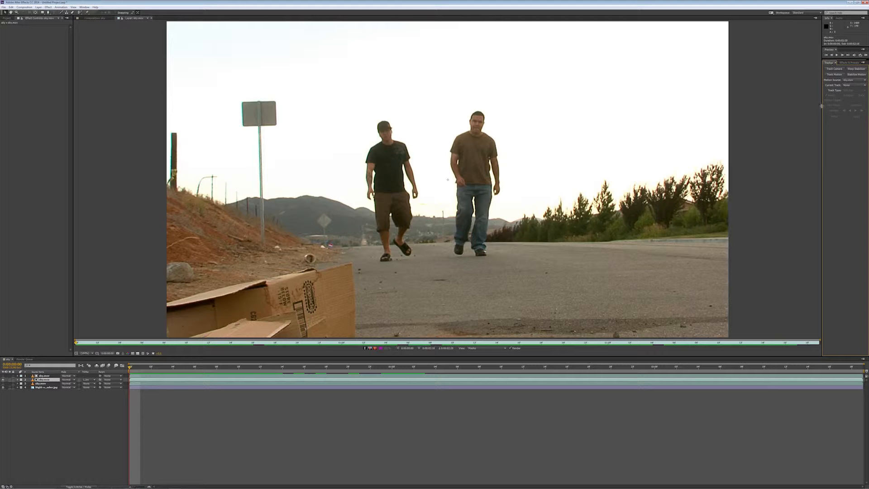
left_click(83, 7)
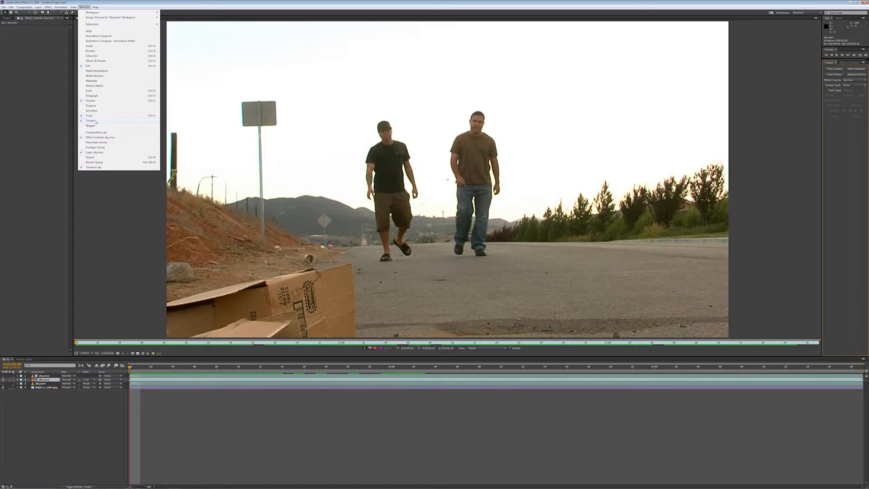
left_click(814, 148)
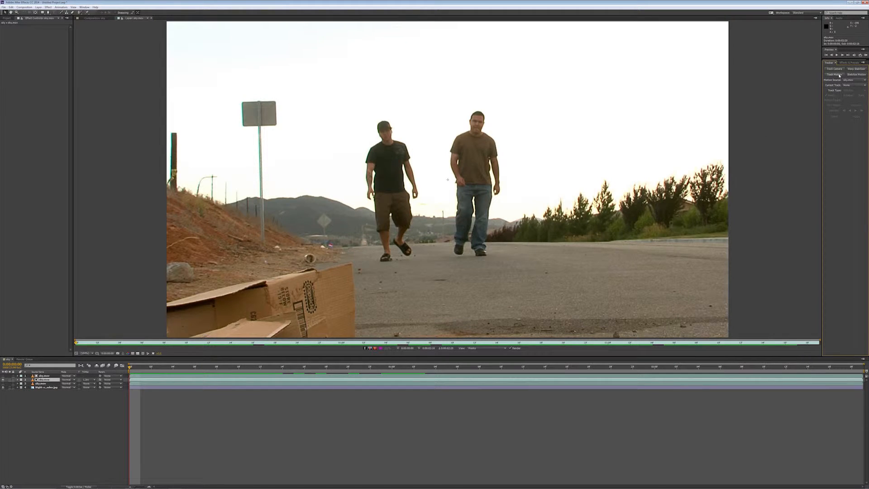
left_click(834, 74)
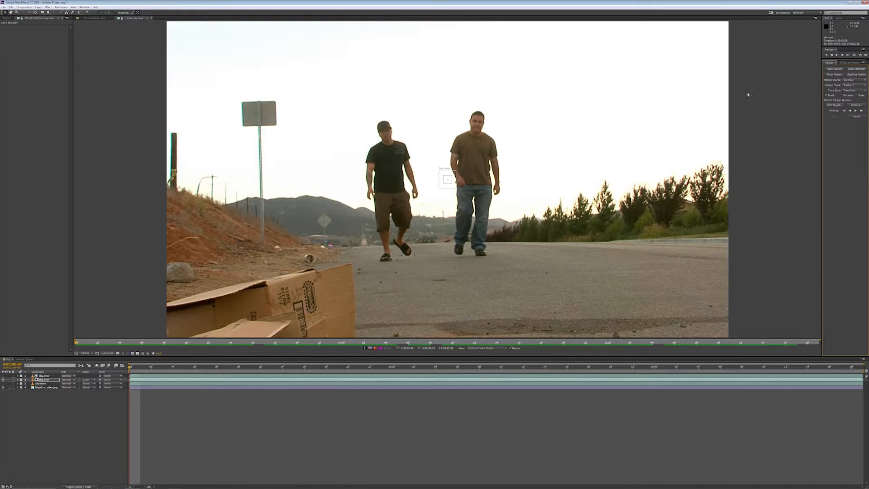
left_click(841, 96)
Place track point 1 on the hillside edge beside the signpost and point 2 on the distant background between the men, then analyze forward
mouse_move(448, 183)
left_mouse_down()
mouse_move(325, 226)
mouse_move(292, 214)
mouse_move(316, 204)
mouse_move(428, 223)
mouse_move(278, 225)
left_mouse_up()
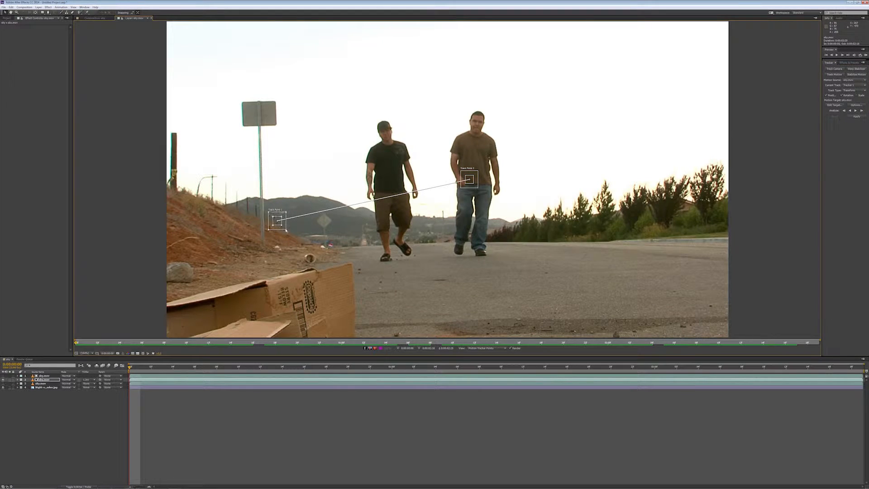
mouse_move(286, 230)
left_mouse_down()
mouse_move(294, 230)
mouse_move(284, 226)
left_mouse_up()
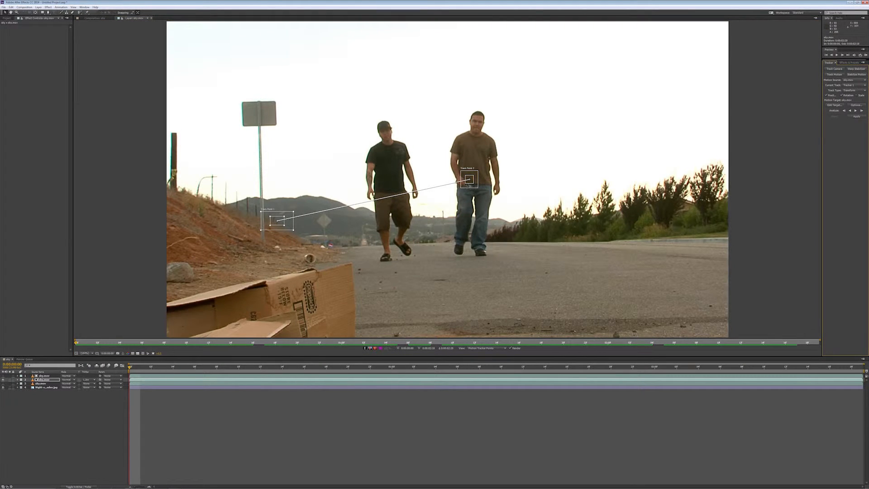
left_click_drag(469, 183, 442, 222)
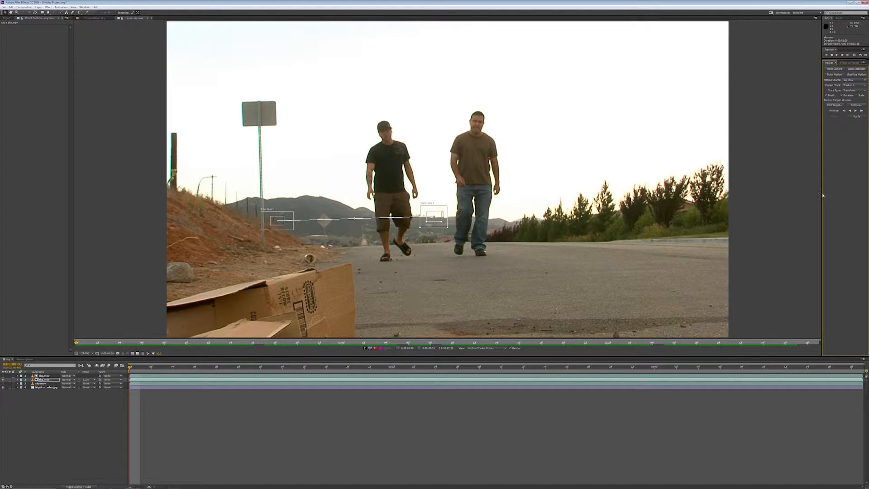
left_click(854, 111)
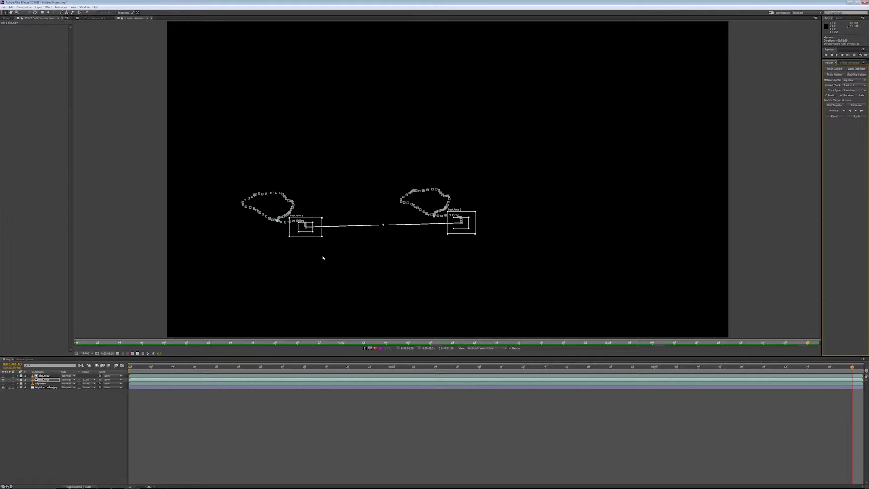
mouse_move(145, 367)
left_mouse_down()
mouse_move(329, 369)
mouse_move(477, 357)
mouse_move(131, 366)
left_mouse_up()
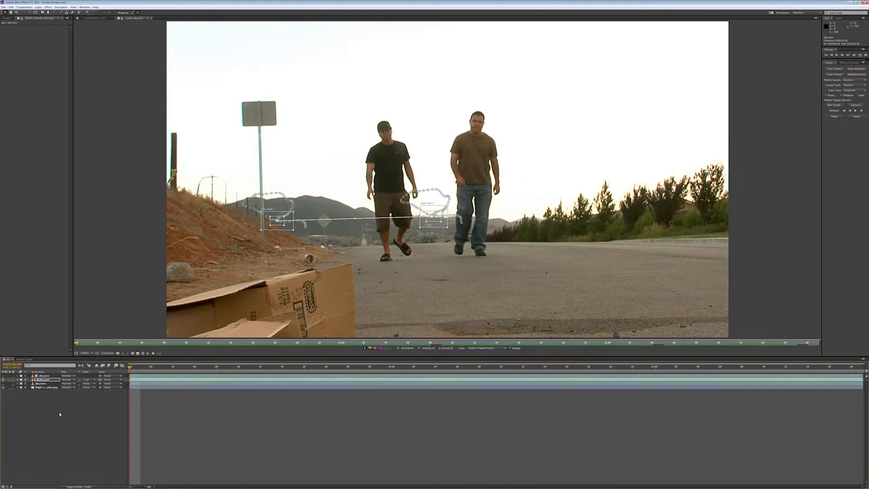
Create a null object and move it to the top of the layer stack
right_click(34, 407)
mouse_move(37, 408)
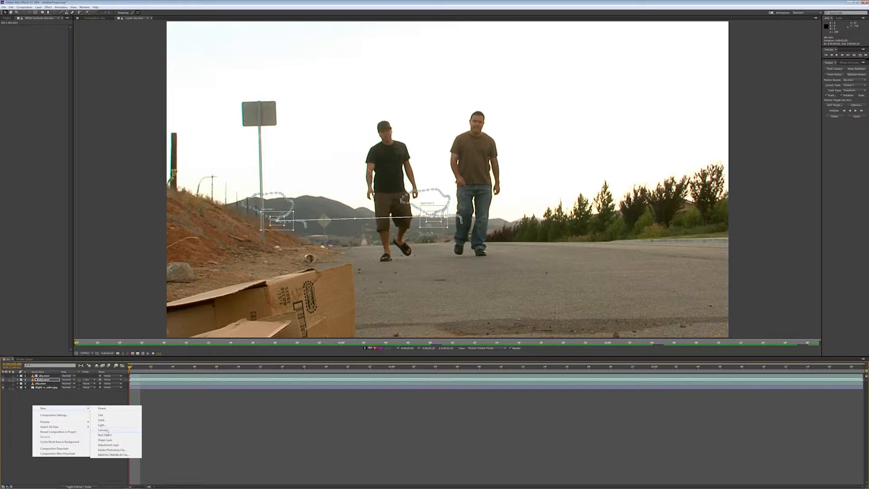
left_click(105, 434)
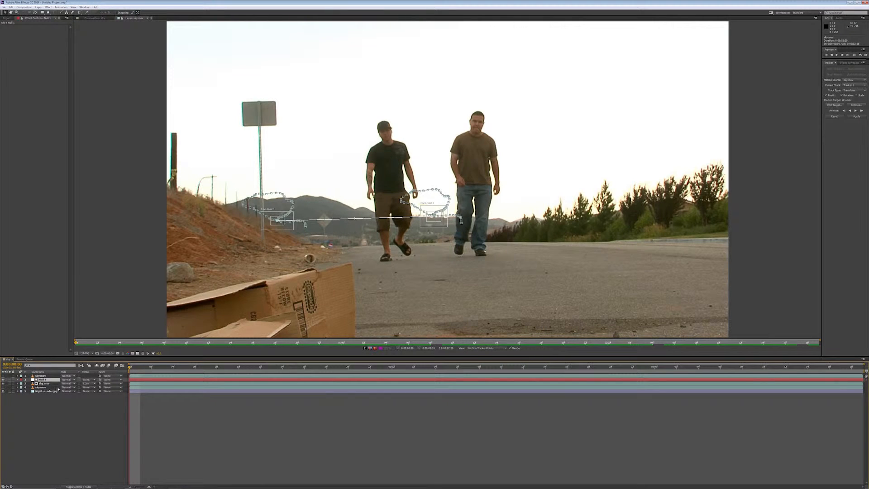
left_click_drag(43, 380, 44, 374)
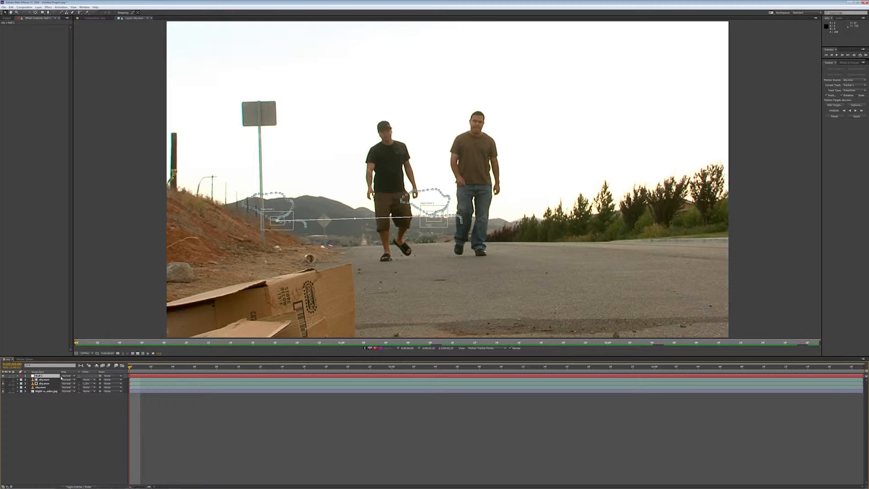
Set the null as the motion target, apply the track to it in X and Y, and preview its movement
left_click(835, 105)
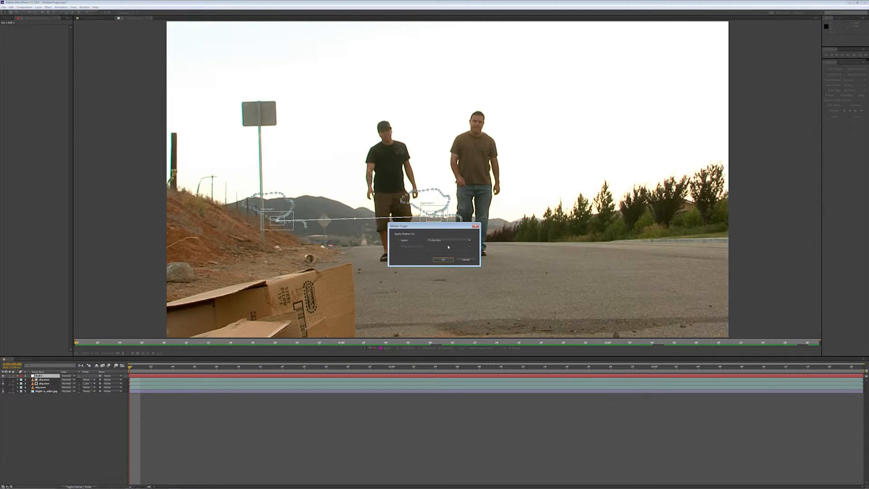
left_click(448, 240)
left_click(440, 245)
left_click(445, 260)
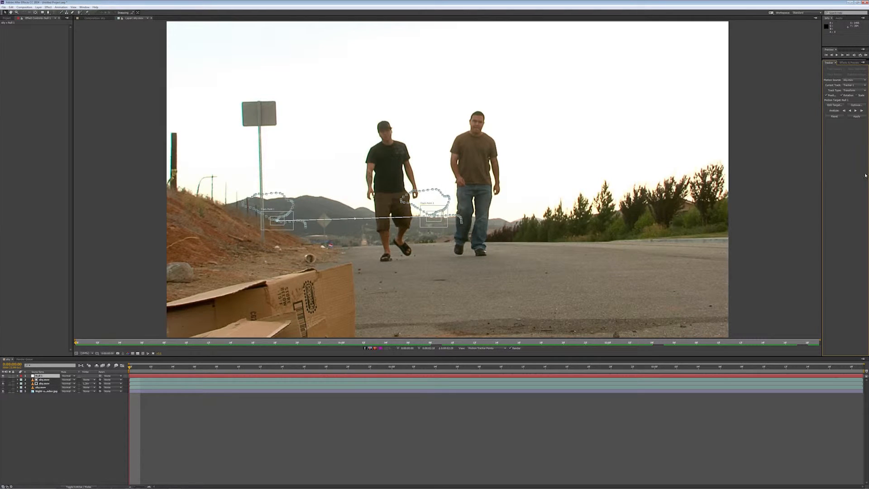
left_click(855, 116)
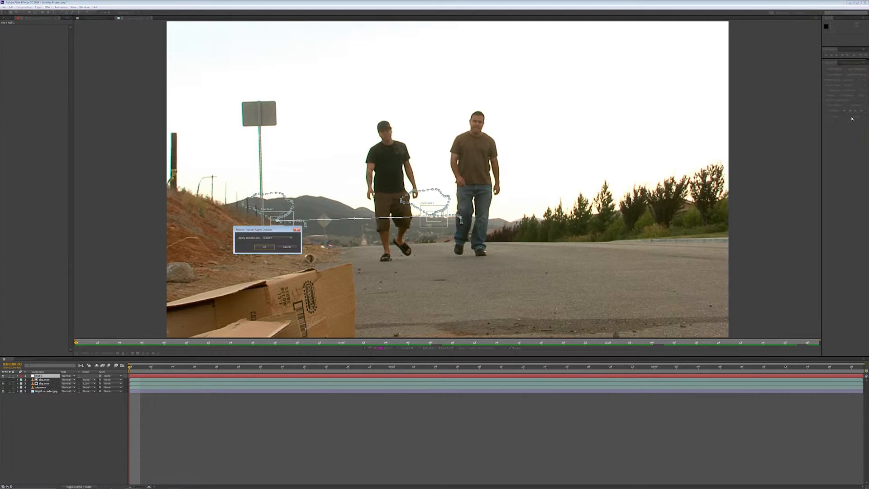
left_click(263, 247)
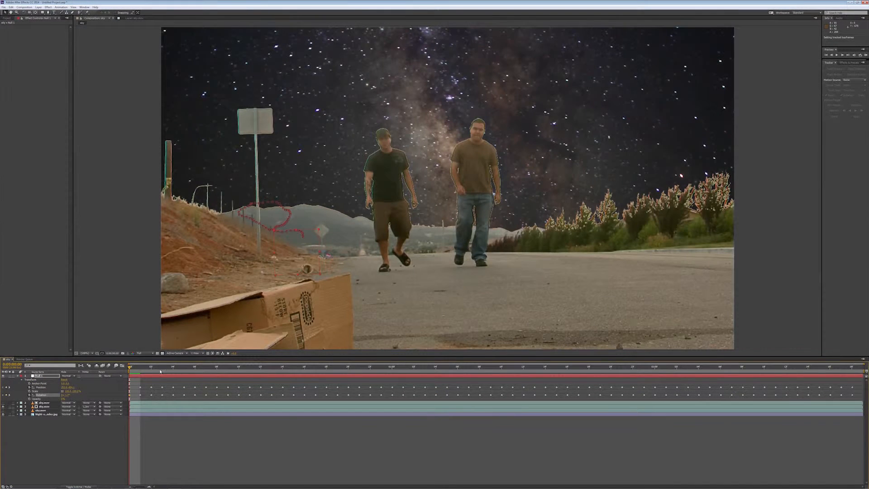
left_click(17, 376)
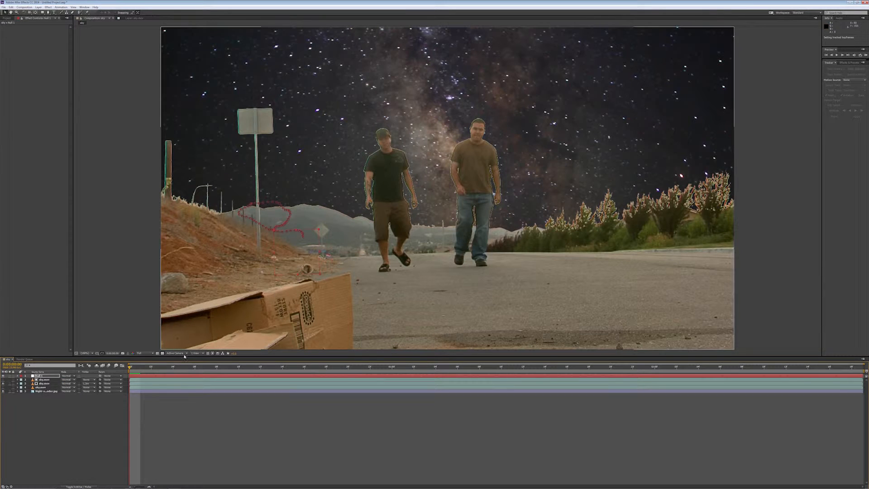
key("space")
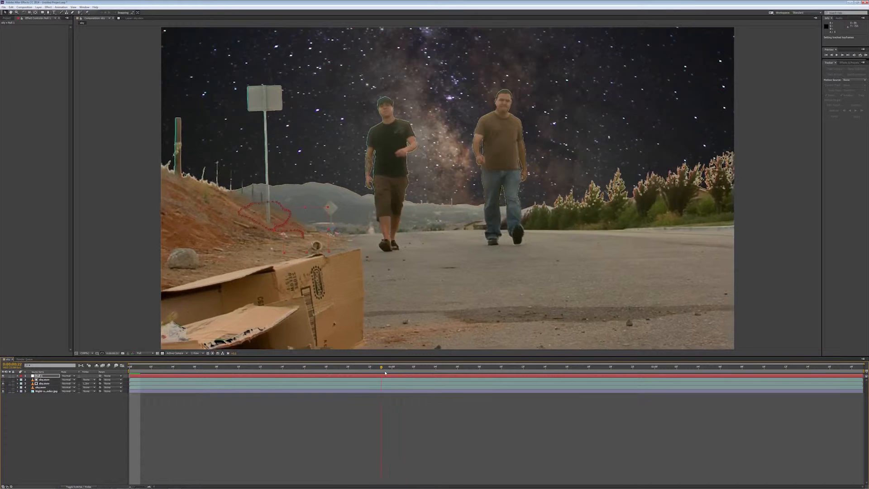
left_click_drag(434, 375, 76, 377)
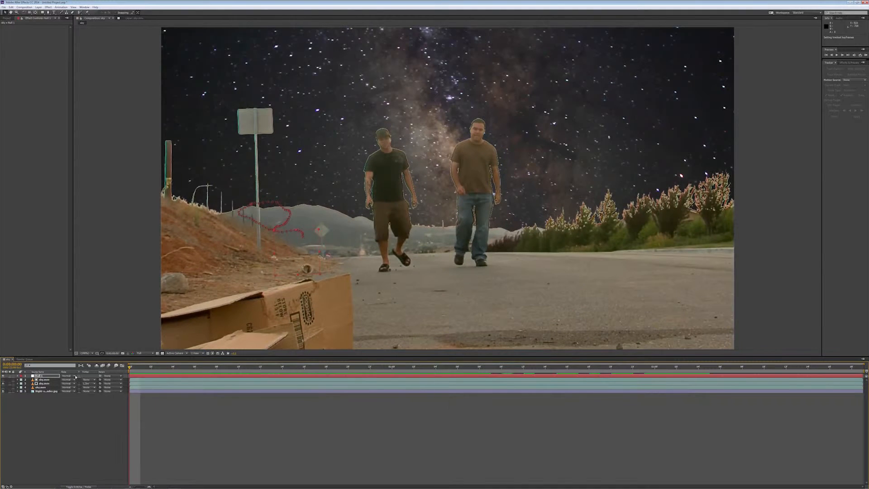
Parent the night sky image layer to the null and preview the sky moving with the footage
left_click(56, 391)
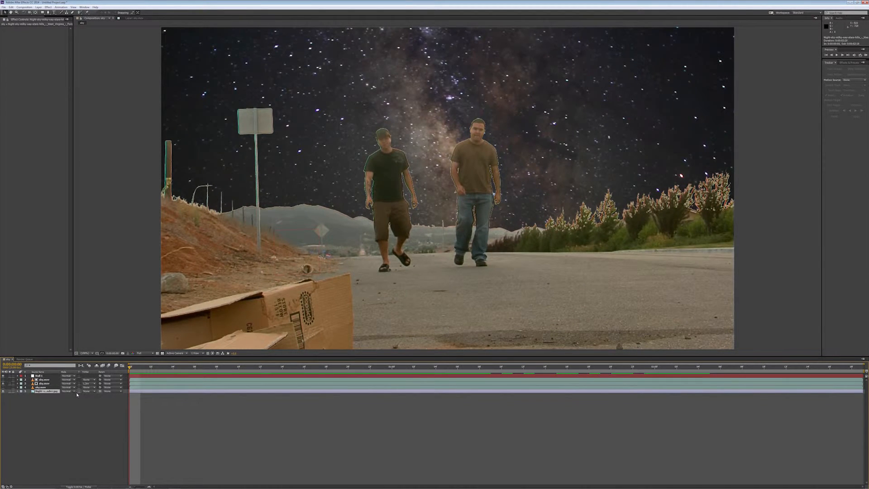
left_click_drag(99, 392, 50, 377)
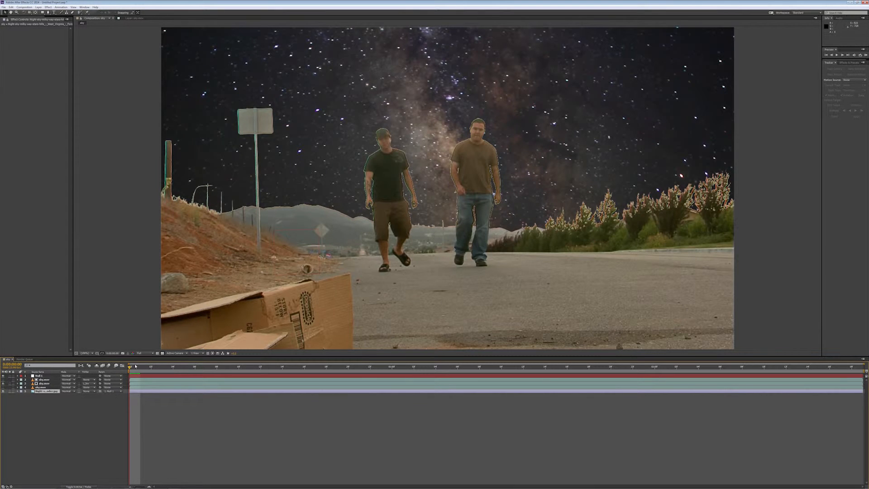
left_click_drag(131, 367, 185, 329)
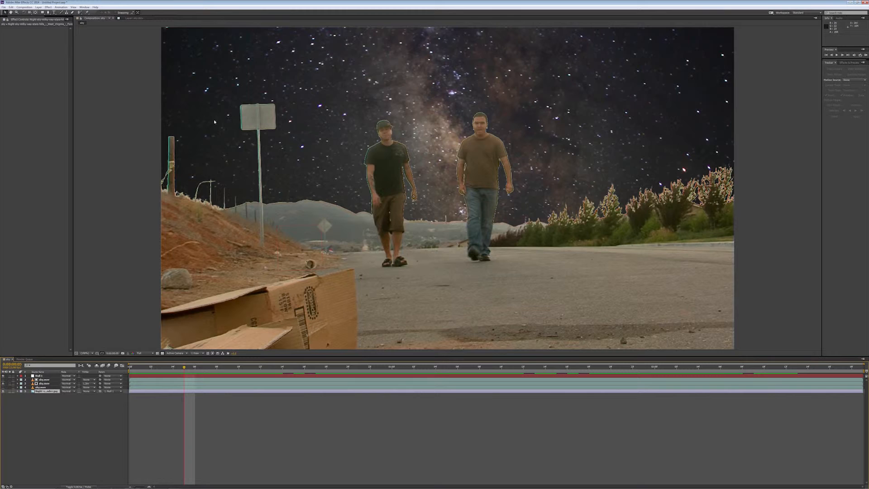
Pre-compose the Colorama matte layer and the matted sky.mov layer below it into a composition named Comp
left_click(45, 384)
left_click(46, 380, "shift")
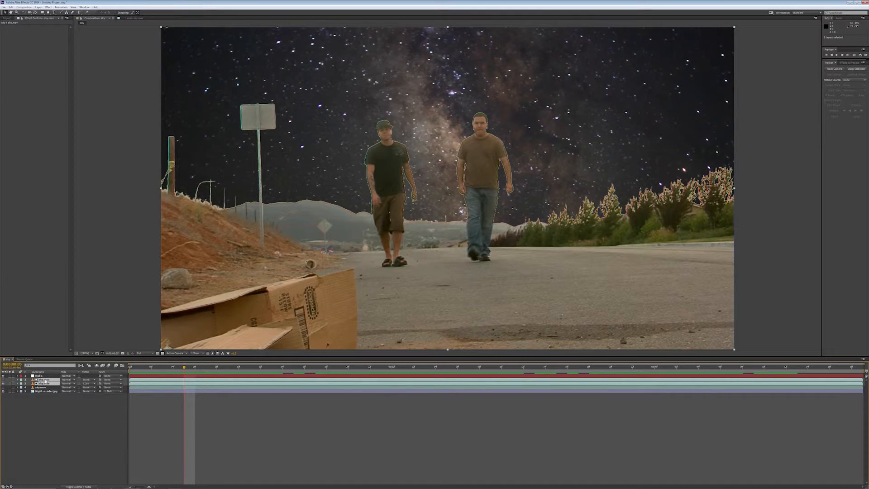
right_click(46, 383)
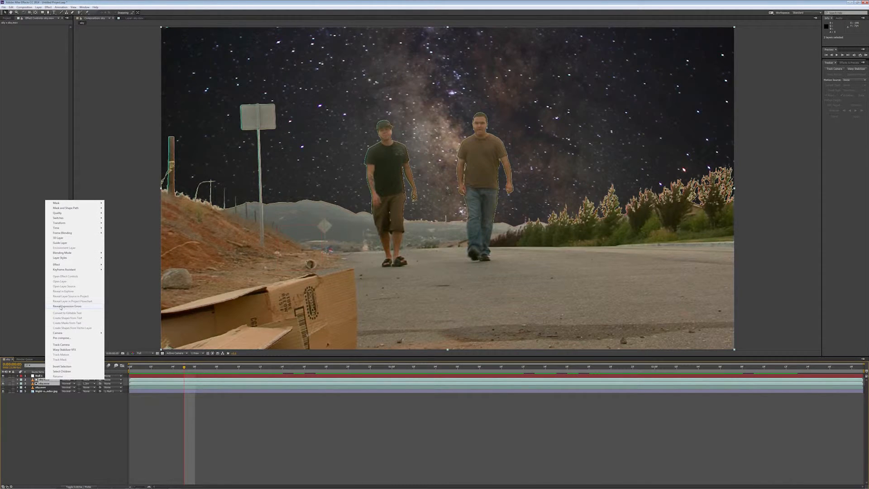
left_click(60, 339)
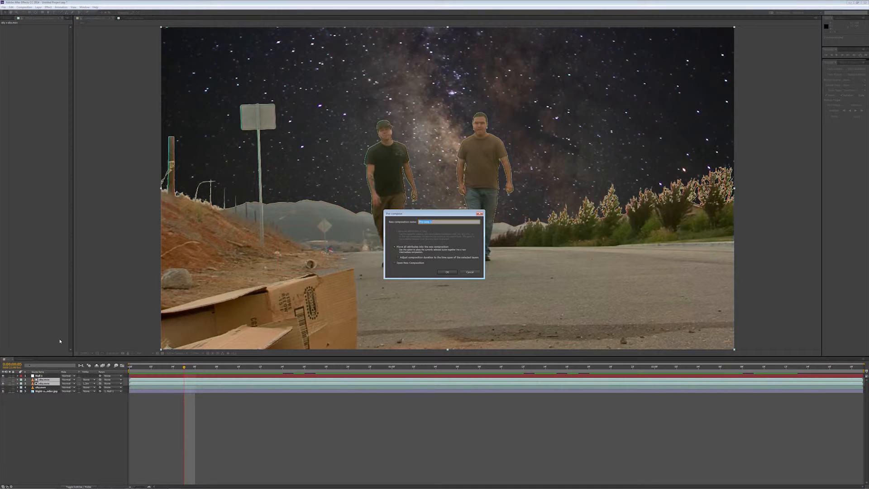
type("Sk")
key("Return")
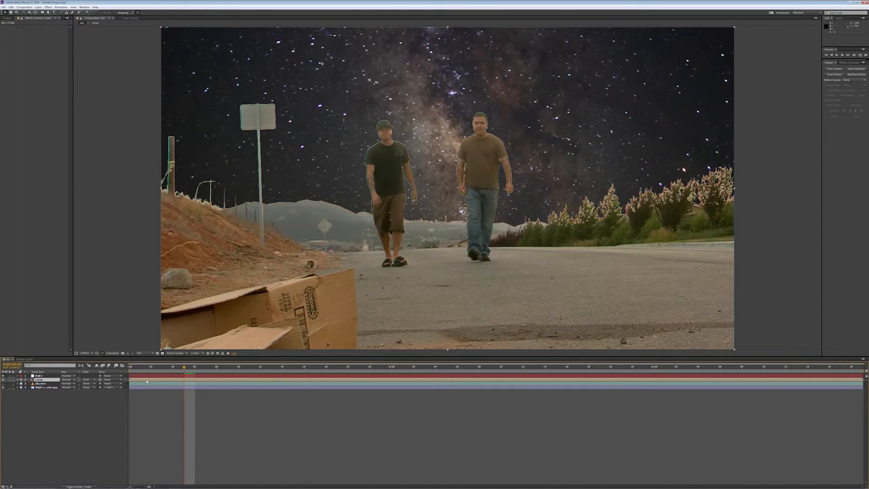
Examine the contents of the Comp precomposition and the project's items, then return to the main sky composition
double_click(40, 380)
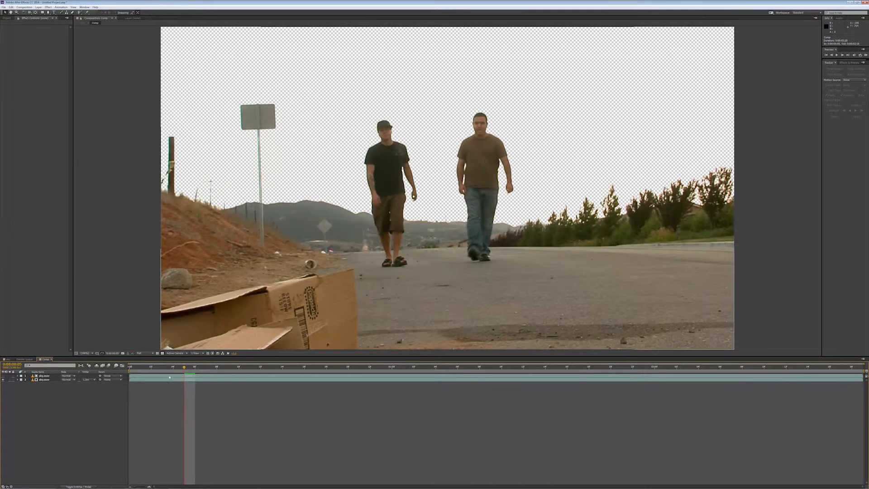
left_click(8, 18)
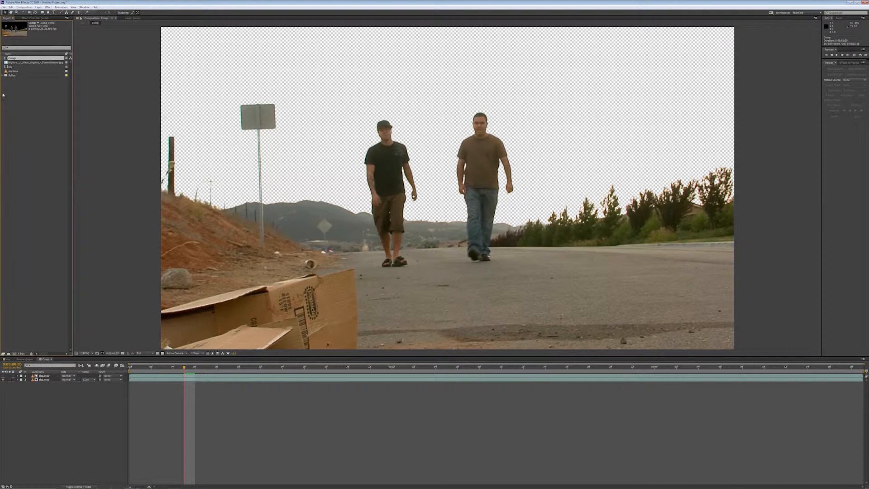
left_click(7, 359)
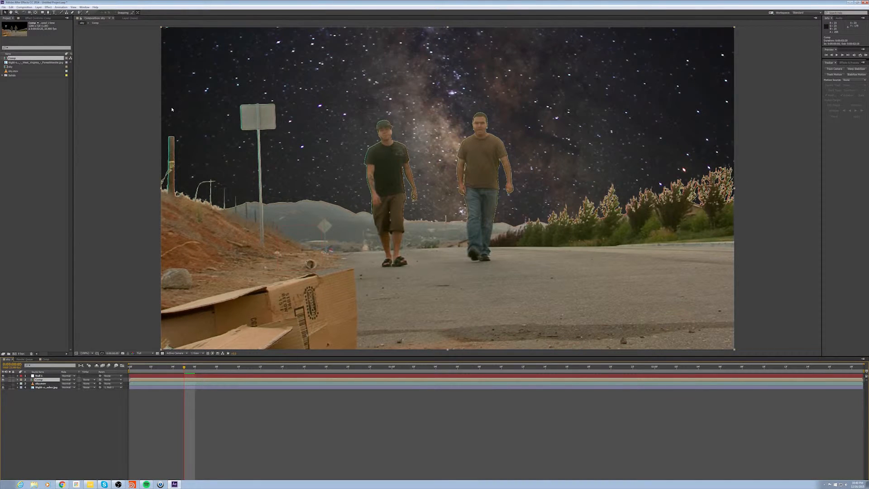
Add a Matte Choker effect to the Comp layer and set Geometric Softness 1 to 0
left_click(47, 7)
mouse_move(79, 79)
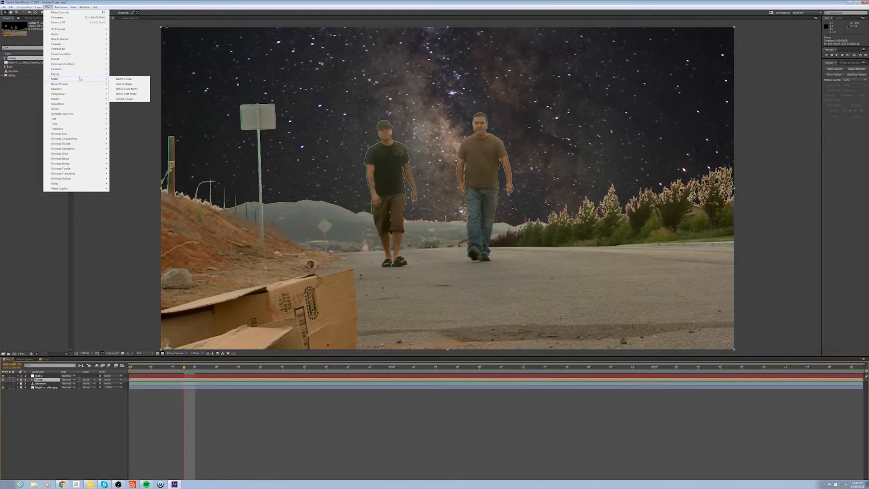
left_click(119, 79)
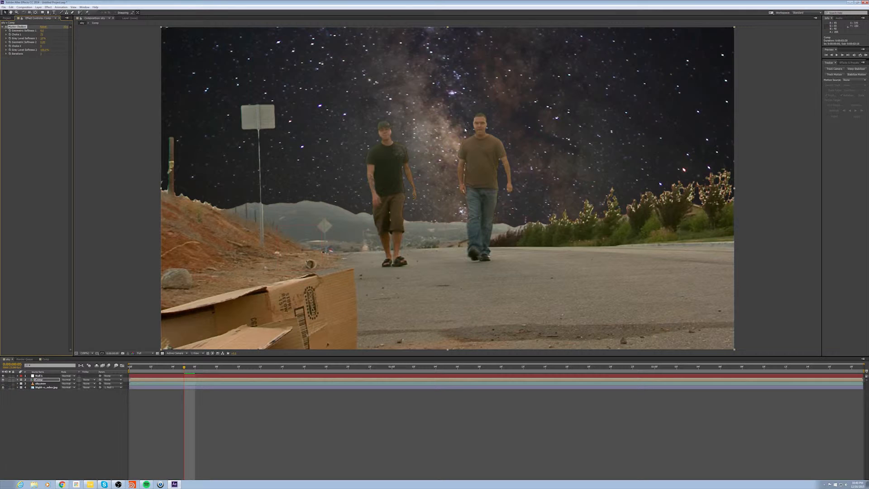
left_click(42, 31)
type("0")
key("Return")
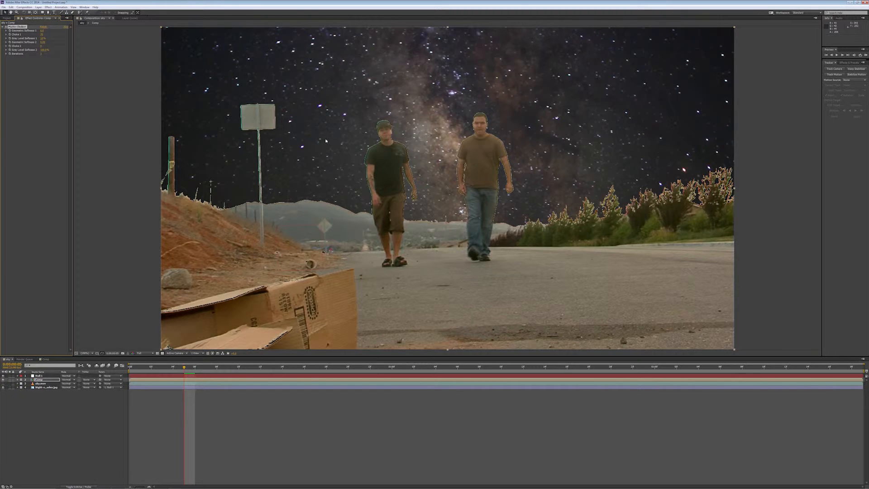
Adjust the Comp layer's Matte Choker to soften and pull in the fringe around the men and the street sign
scroll(358, 163, "up", 3)
scroll(356, 162, "down", 1)
key("space")
left_click_drag(293, 150, 385, 193)
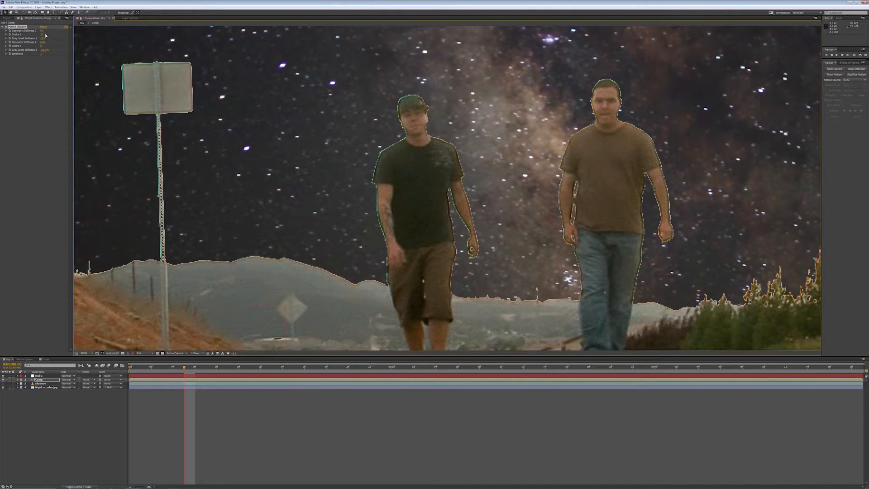
left_click_drag(42, 30, 48, 30)
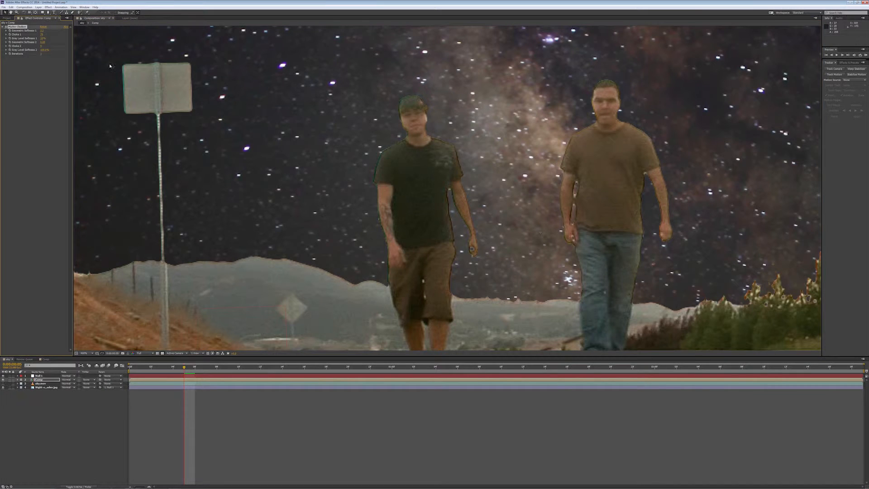
Check the matte edges around the man in brown and the trees, and fine-tune the Matte Choker there
scroll(453, 187, "down", 2)
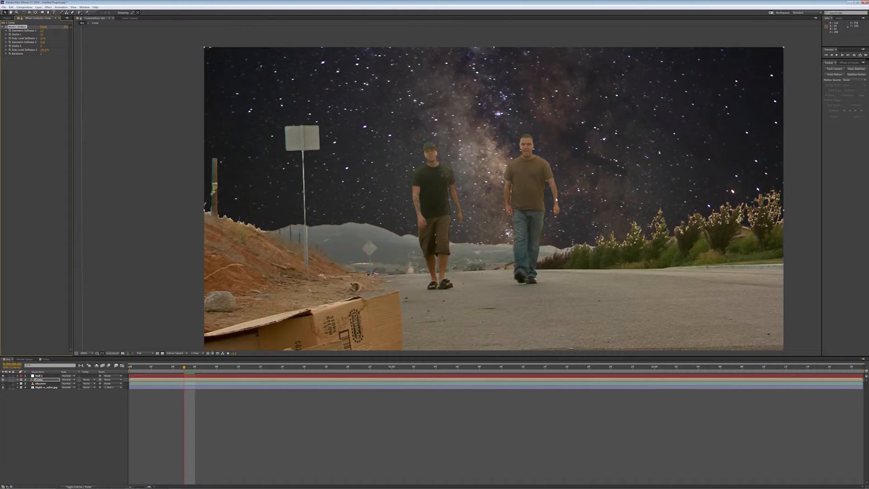
left_click_drag(547, 197, 380, 183)
scroll(443, 206, "up", 2)
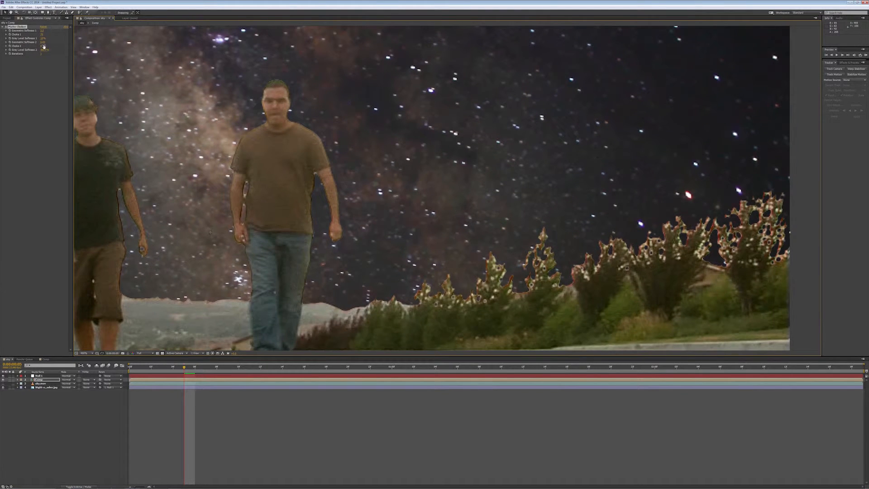
left_click_drag(40, 30, 39, 30)
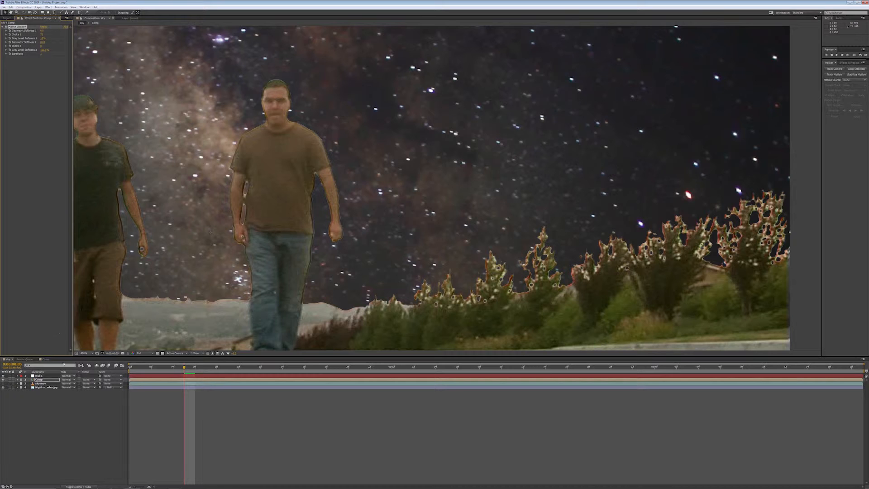
Adjust the color stops of Colorama's Output Cycle inside the Comp precomposition to refine the matte edges, and return to the main composition
double_click(43, 380)
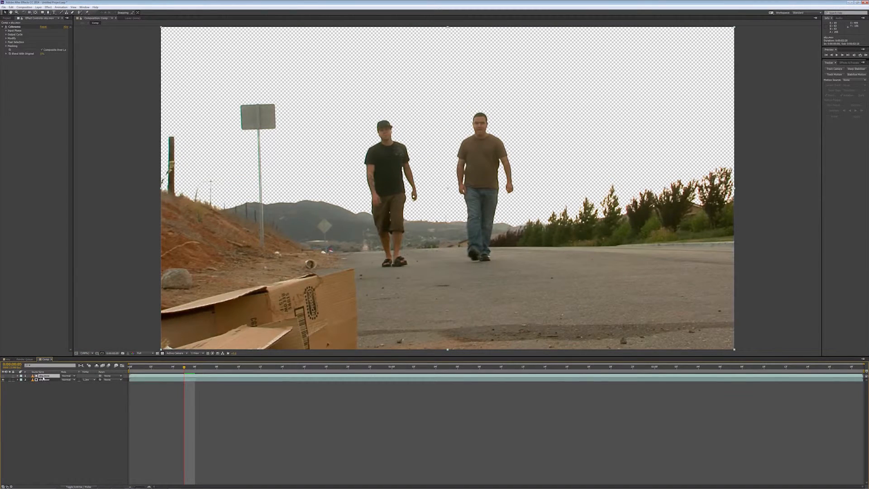
left_click(6, 35)
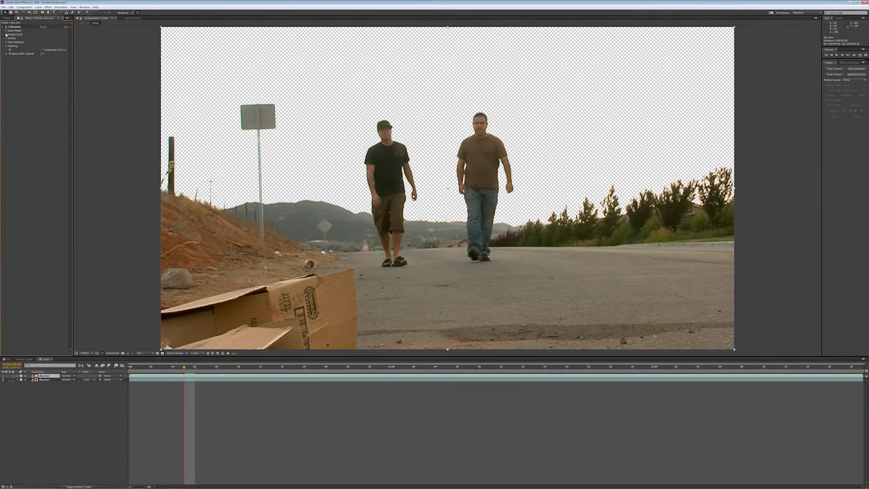
left_click(6, 35)
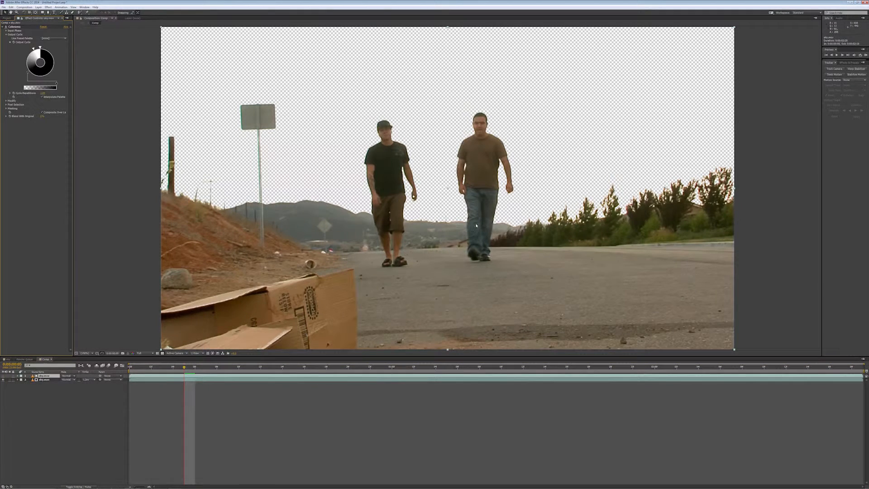
scroll(440, 192, "up", 5)
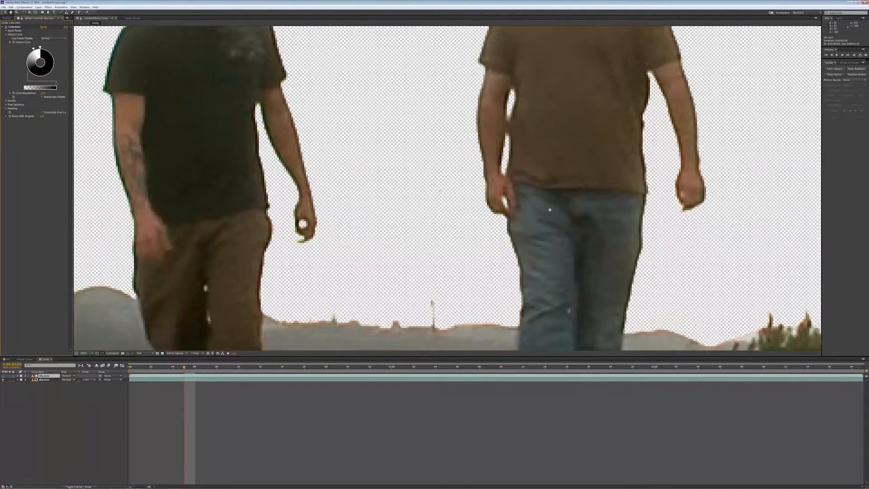
left_click_drag(549, 210, 113, 209)
left_click_drag(444, 225, 372, 204)
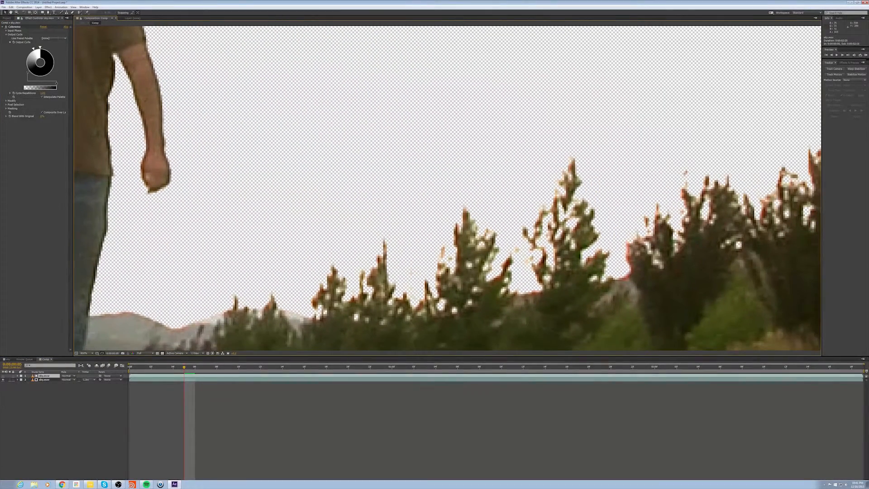
left_click_drag(29, 74, 35, 78)
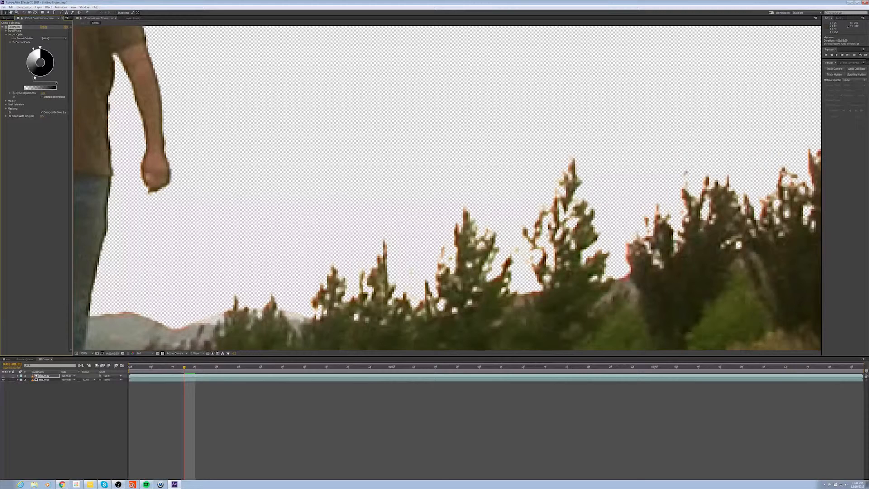
scroll(259, 149, "down", 1)
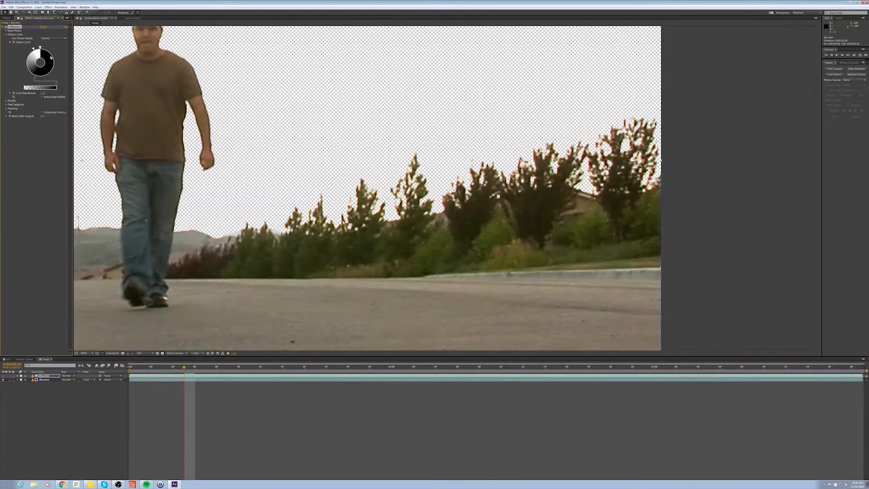
mouse_move(33, 49)
left_mouse_down()
mouse_move(24, 68)
mouse_move(29, 53)
left_mouse_up()
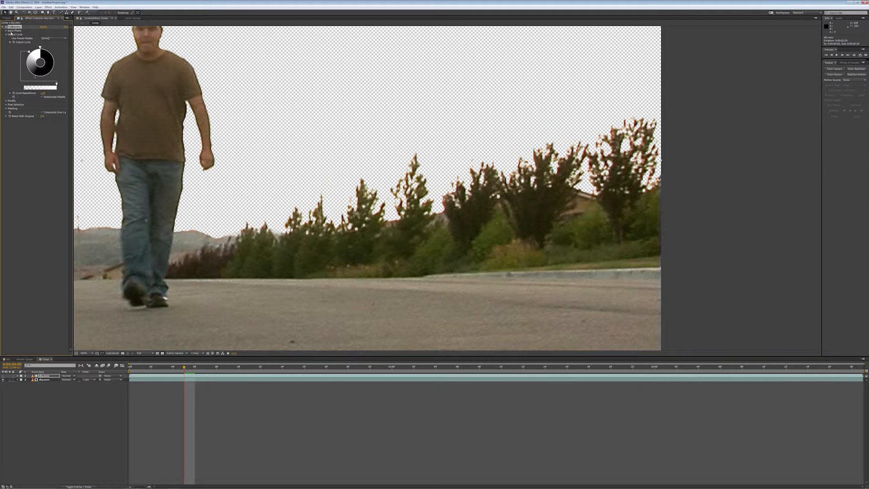
left_click(8, 359)
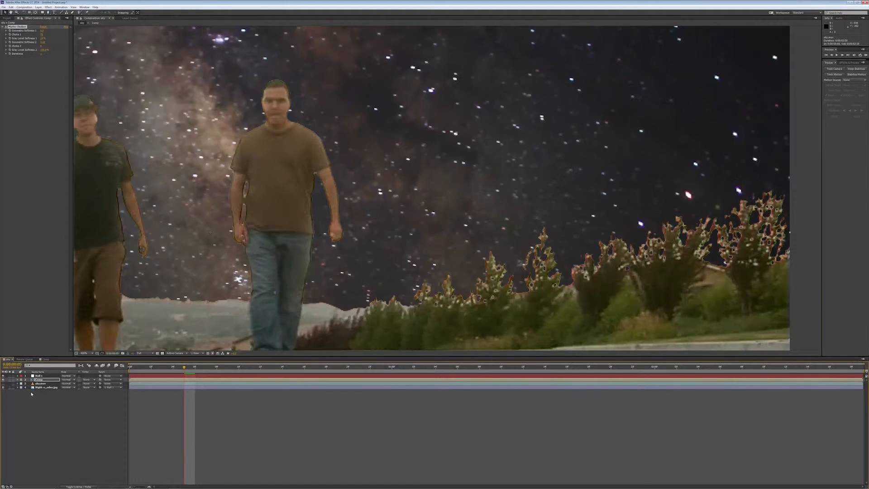
Tweak the Matte Choker's Geometric Softness 1 on the Comp layer and inspect the edges of the men, hills and trees
left_click_drag(204, 270, 339, 260)
scroll(428, 274, "down", 1)
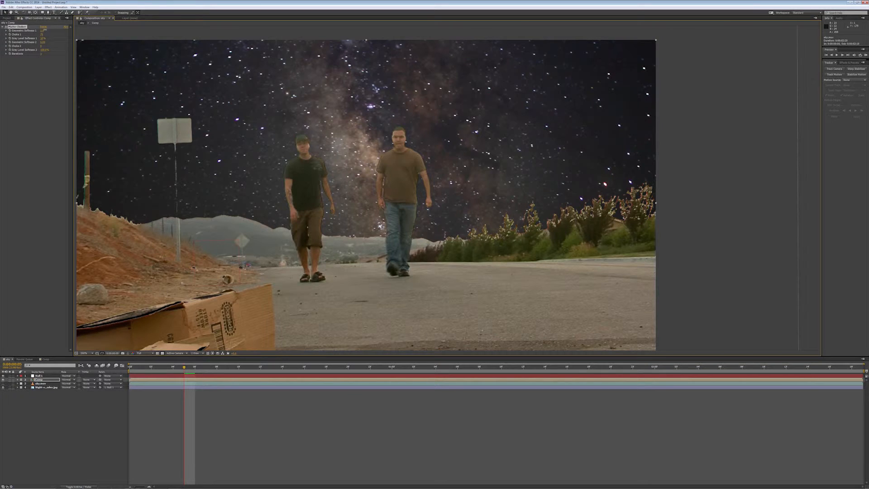
left_click_drag(46, 29, 45, 30)
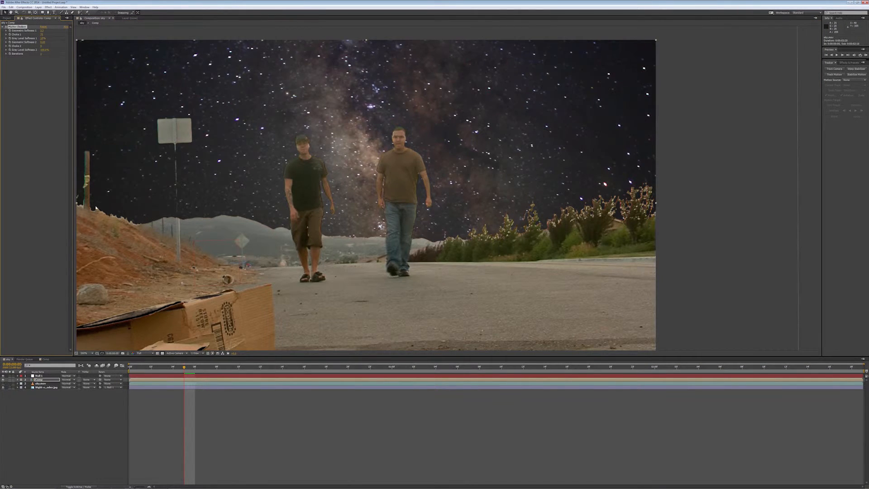
scroll(101, 212, "up", 1)
key("space")
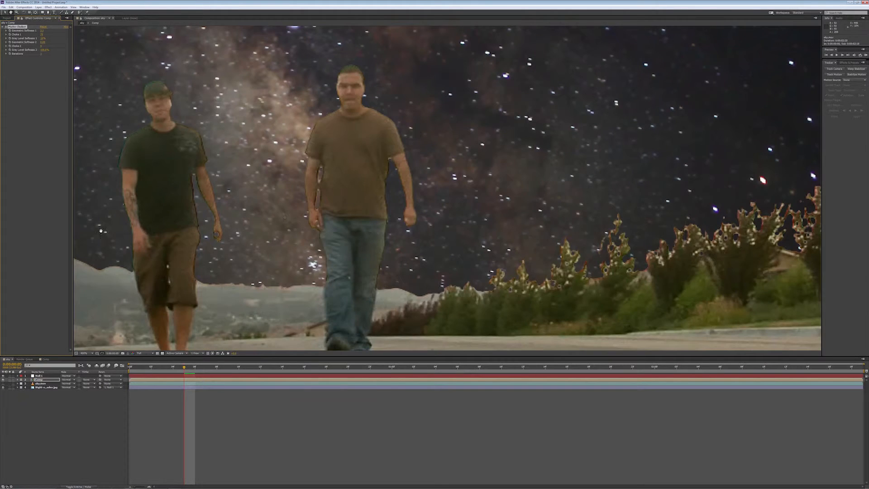
left_click_drag(101, 212, 478, 226)
left_click_drag(290, 245, 247, 239)
scroll(388, 269, "down", 1)
key("space")
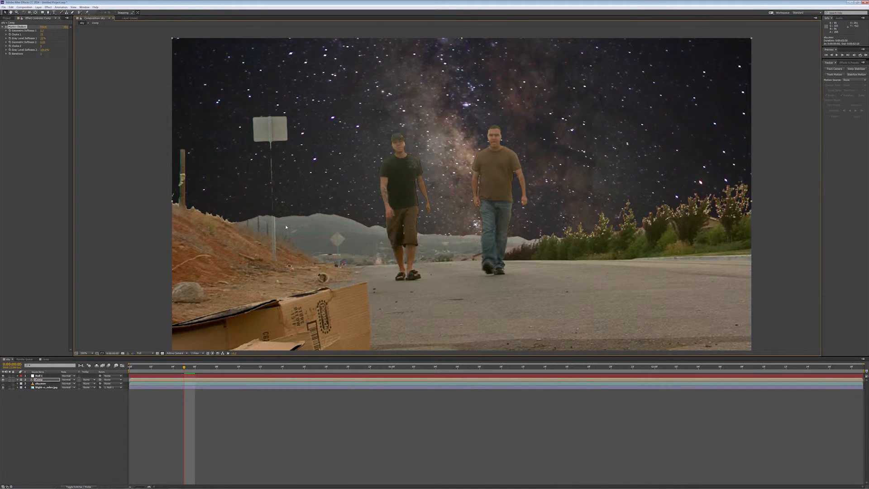
Fine-tune Geometric Softness 1 while viewing the whole night-sky composite
key("space")
left_click_drag(294, 154, 285, 150)
left_click_drag(42, 31, 43, 31)
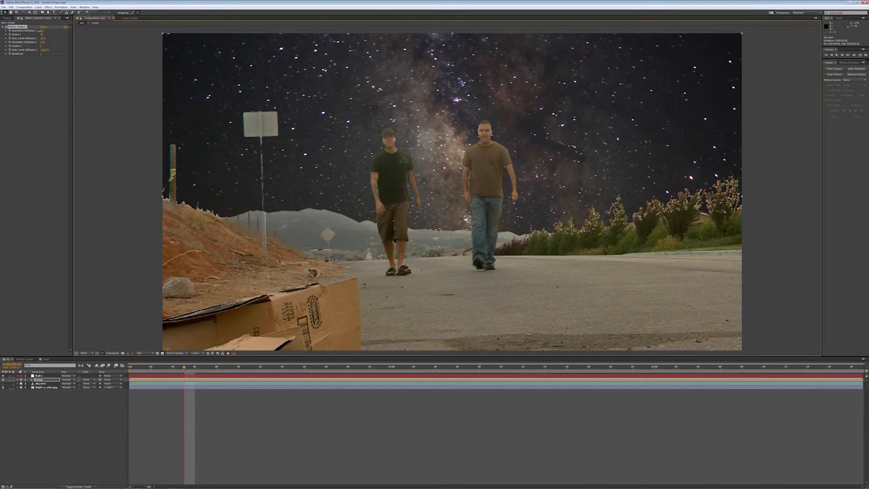
left_click_drag(40, 31, 41, 33)
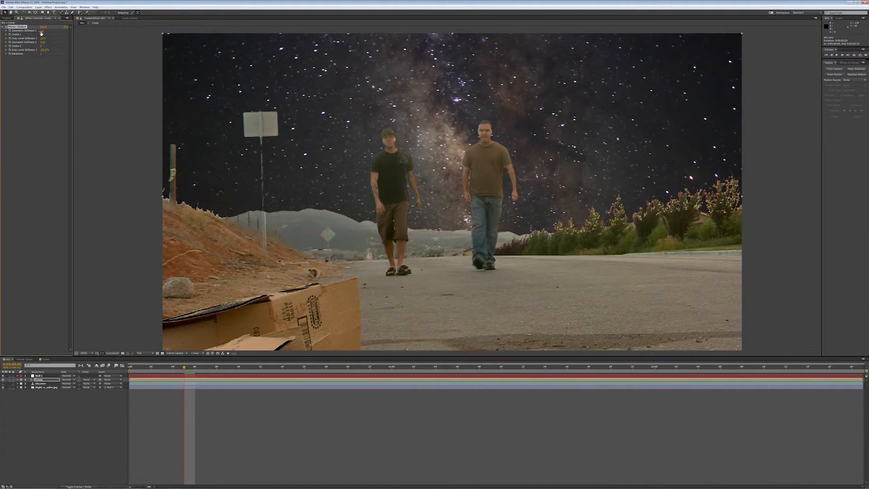
Compare the Comp precomposition with the main composition, and scrub the main composition to the one-second mark
left_click(42, 360)
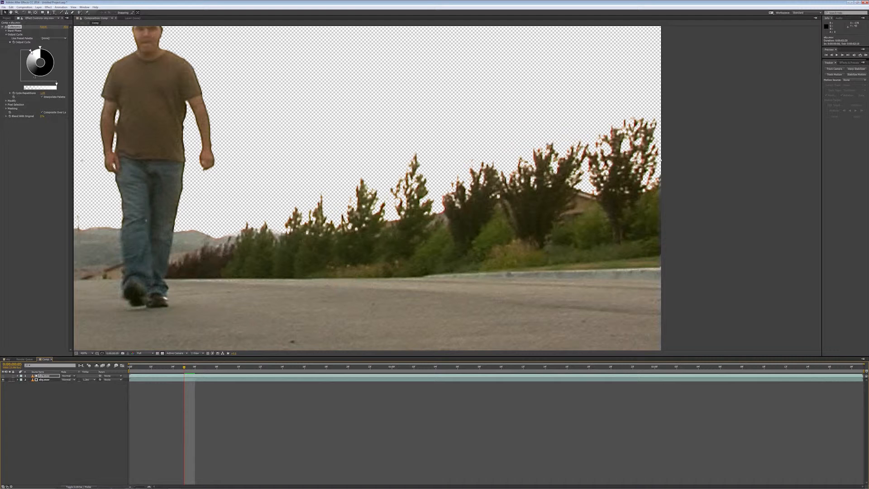
left_click(7, 359)
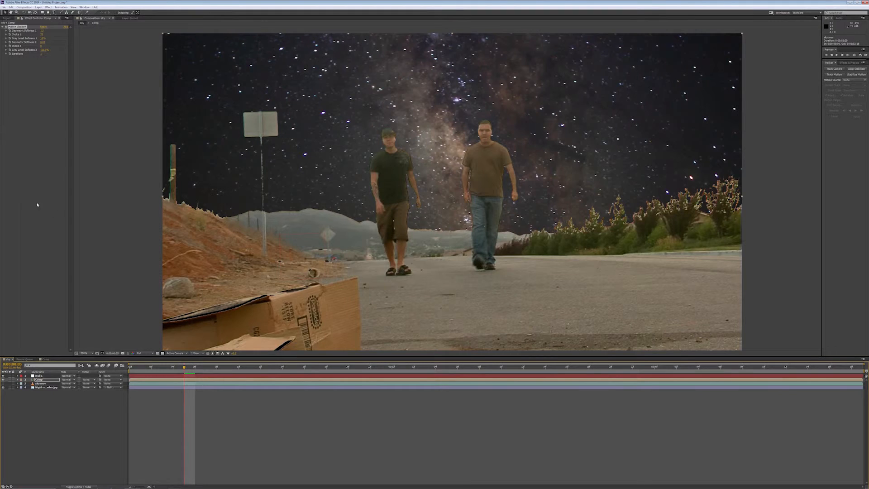
left_click(58, 398)
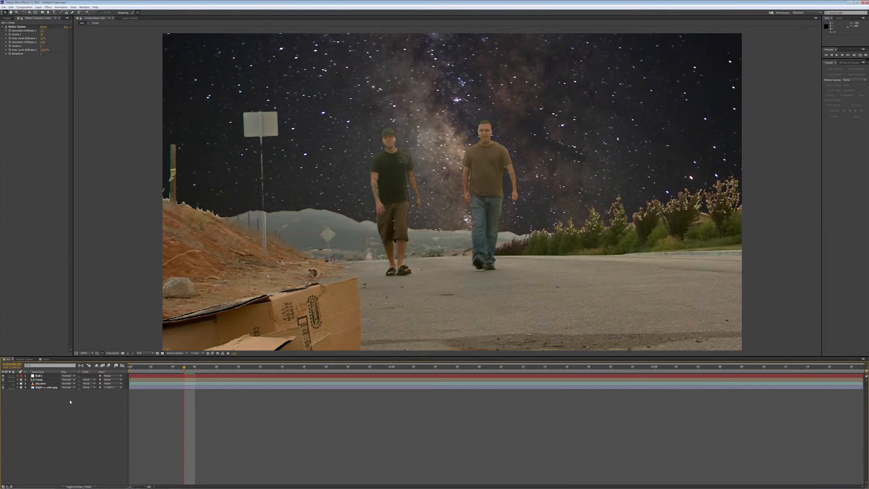
left_click_drag(174, 368, 392, 367)
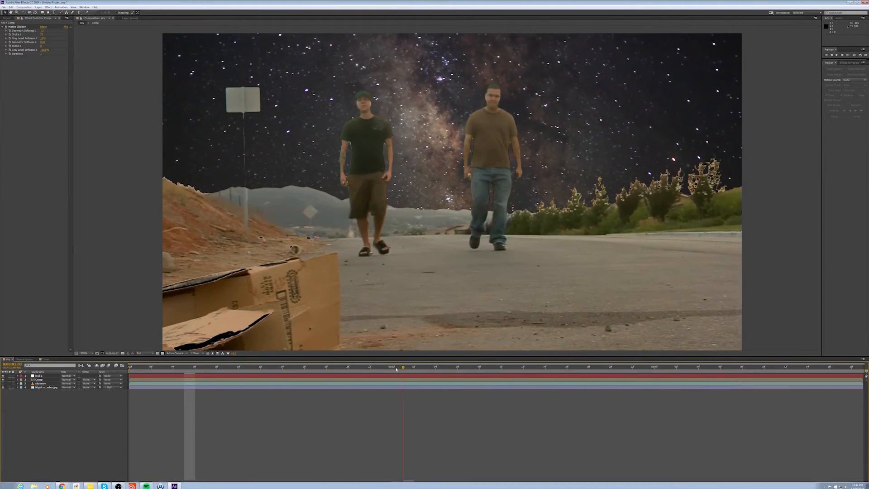
Find the Curves effect and apply it to the sky.mov layer
left_click(843, 63)
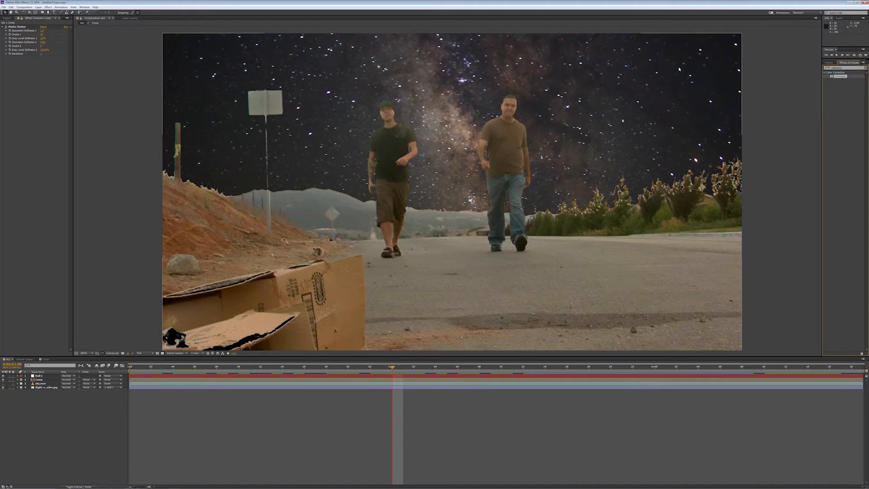
left_click(840, 67)
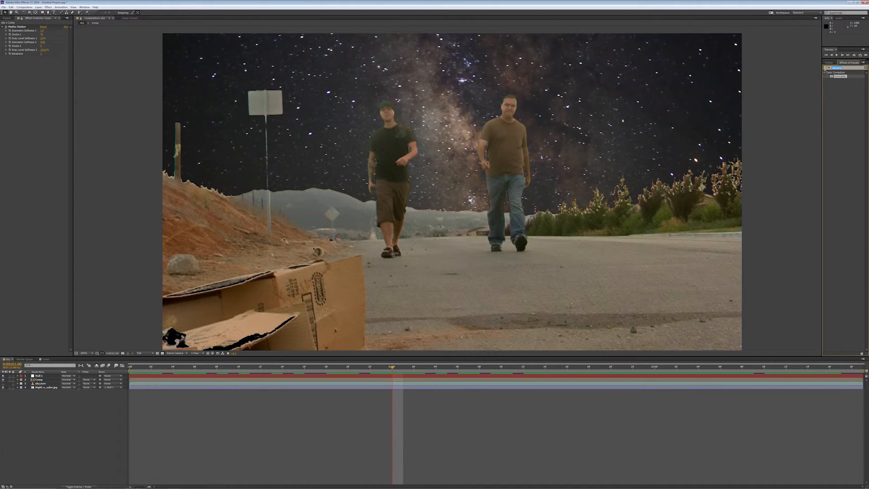
type("curves")
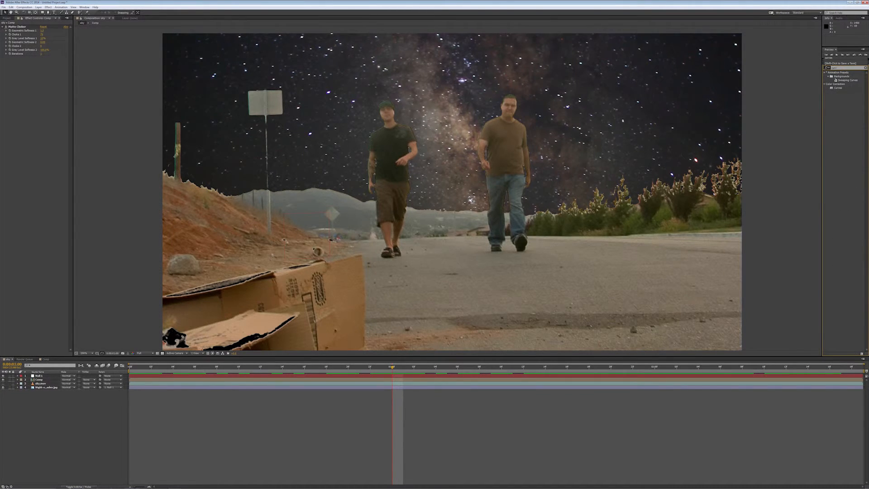
left_click_drag(840, 89, 556, 286)
left_click_drag(304, 304, 59, 385)
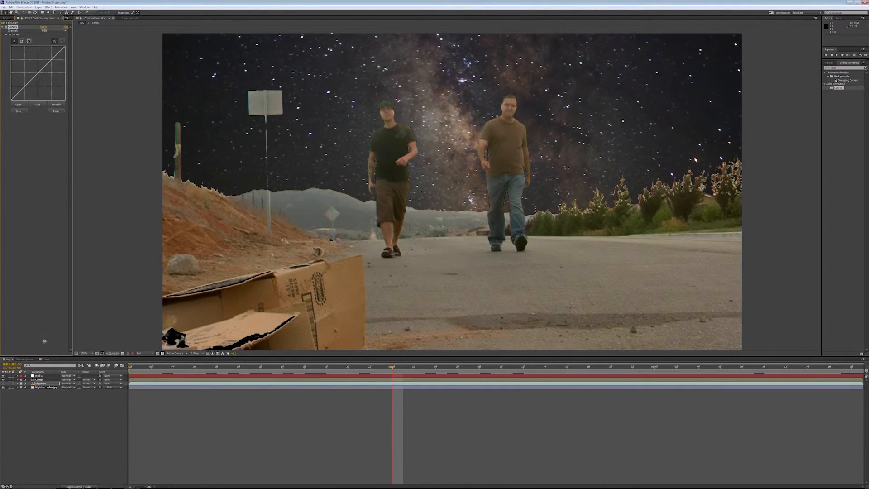
Lower the shadow portion of the RGB curve on the sky.mov layer, and toggle the layer's visibility to compare
left_click_drag(27, 86, 28, 89)
left_click(3, 384)
left_click(3, 384)
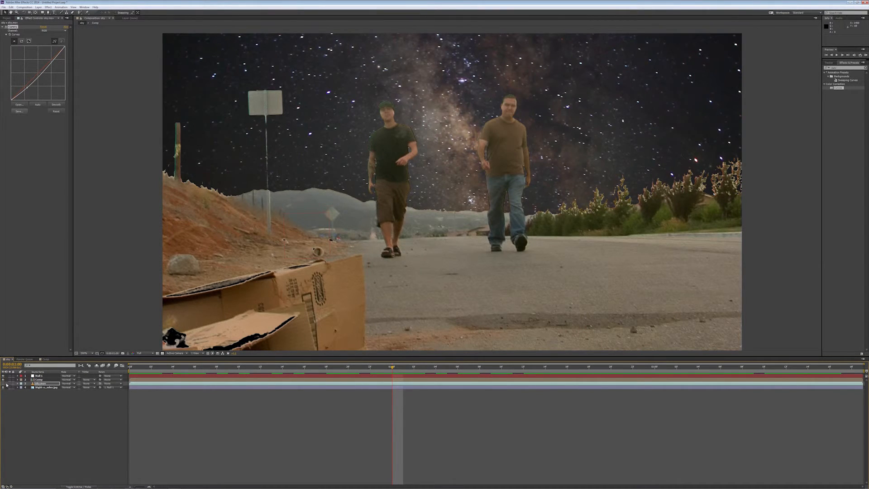
left_click(3, 384)
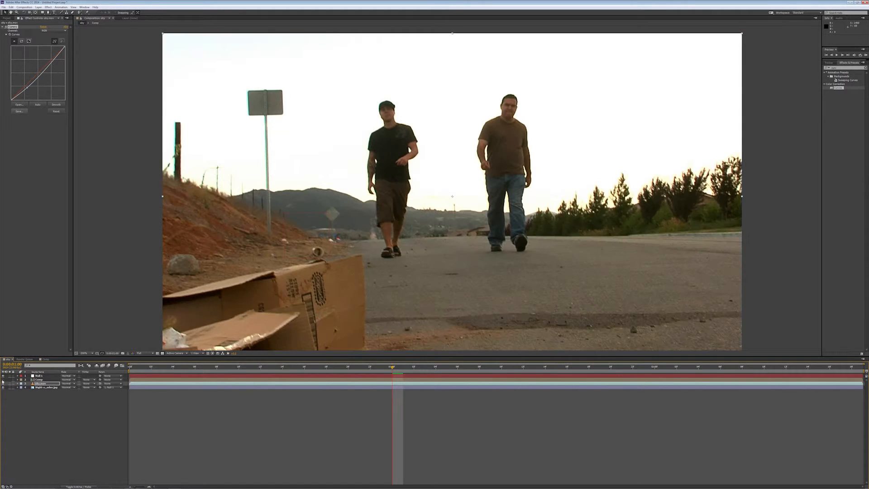
left_click(3, 383)
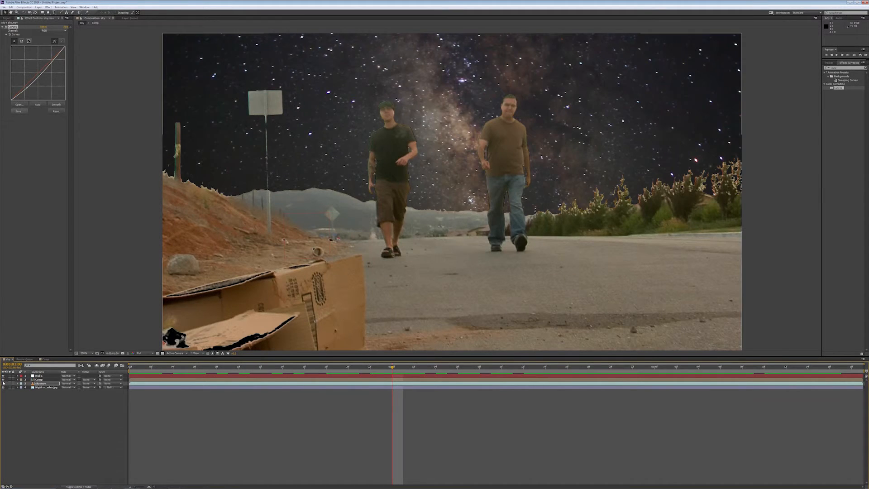
Apply Curves to the Comp layer and shape an S-curve with lowered shadows to darken the men and the ground
left_click(39, 380)
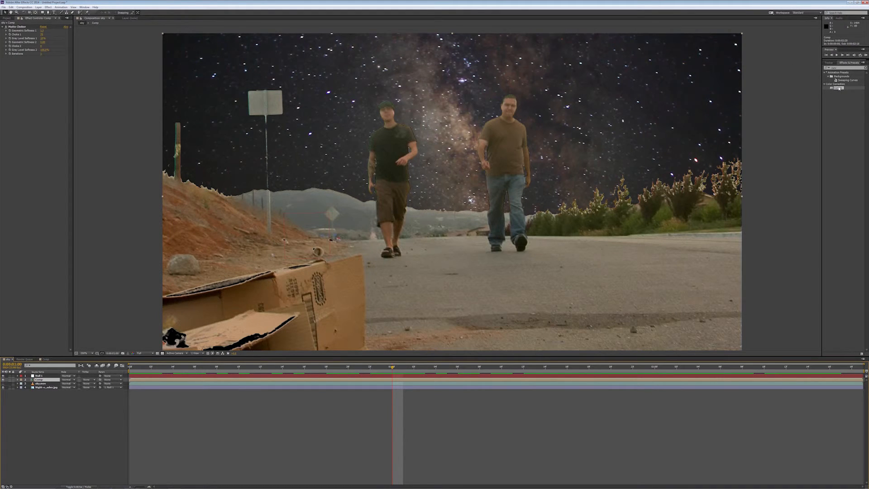
left_click_drag(839, 89, 34, 100)
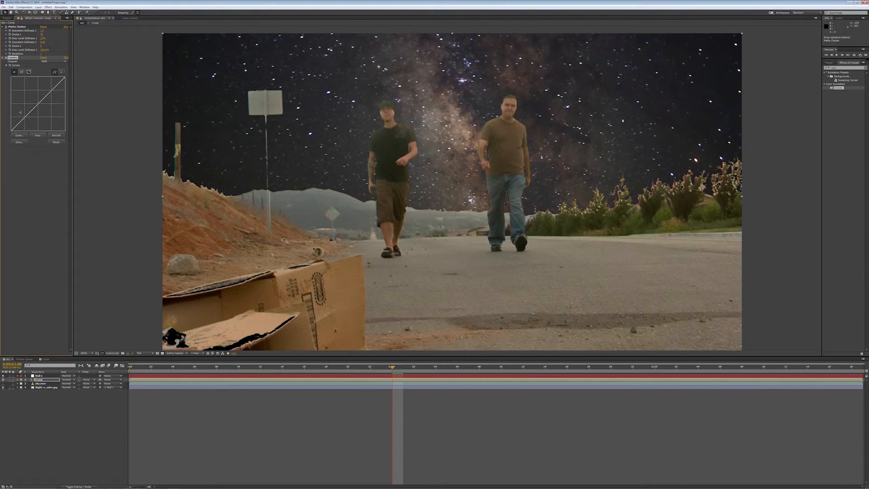
mouse_move(24, 117)
left_mouse_down()
mouse_move(26, 124)
mouse_move(45, 104)
mouse_move(29, 124)
left_mouse_up()
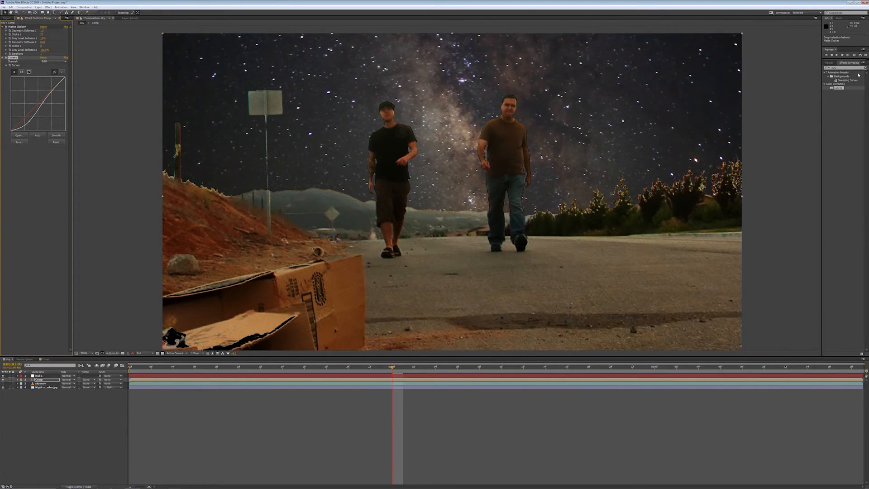
Find the Brightness & Contrast effect and apply it to the Comp layer
left_click_drag(851, 67, 772, 72)
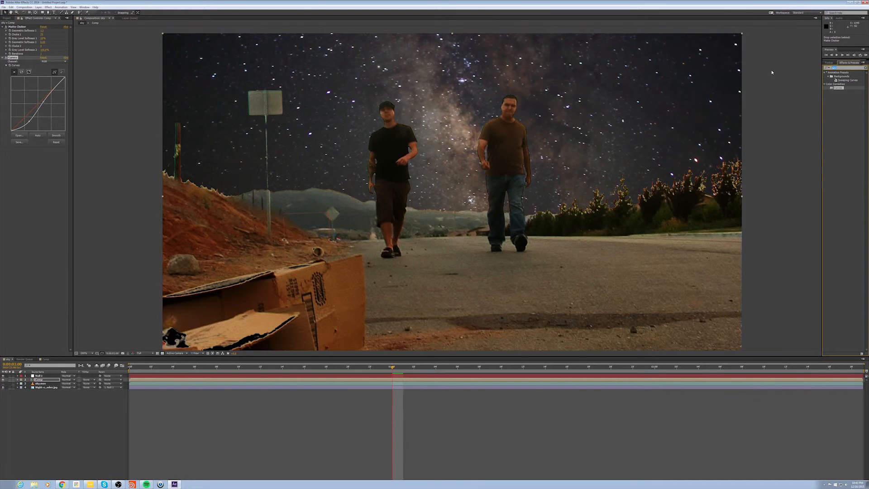
type("bright")
left_click_drag(854, 93, 479, 243)
left_click_drag(256, 346, 253, 347)
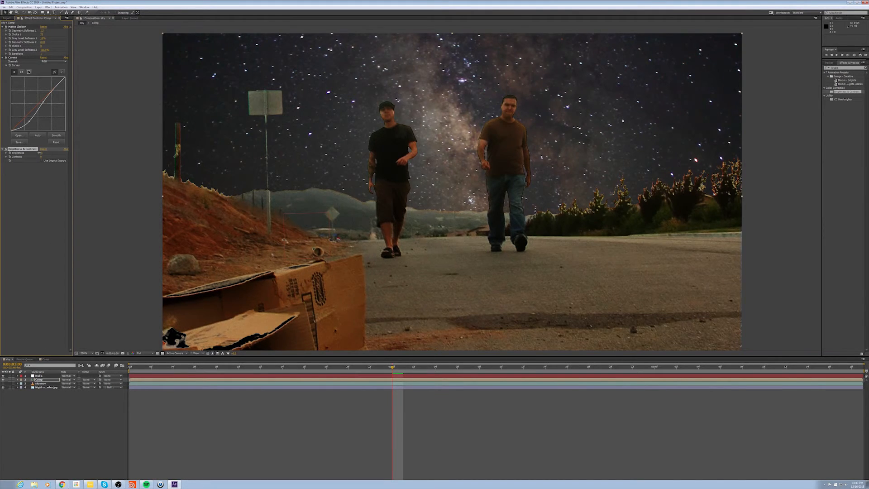
Lower the Brightness of the Comp layer's Brightness & Contrast effect until the men and ground look dark enough for night
left_click_drag(36, 153, 34, 153)
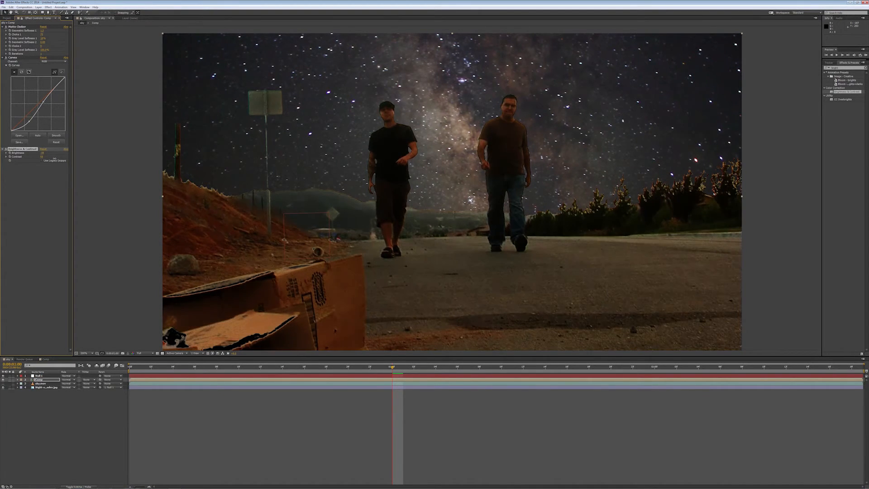
left_click_drag(60, 160, 49, 160)
left_click_drag(35, 153, 35, 152)
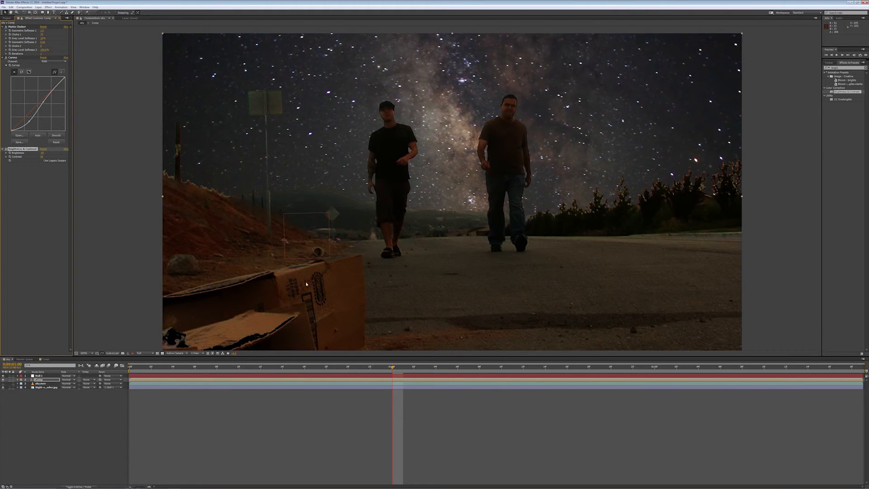
In the Comp layer's Curves effect, lower the red channel's midtones and slightly raise the blue channel's midtones for a cooler tint
left_click(49, 61)
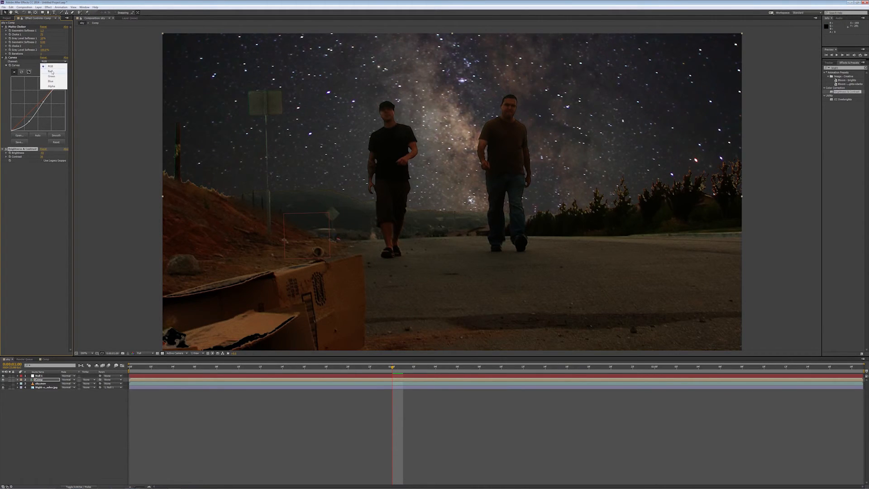
left_click(51, 71)
left_click_drag(39, 103, 41, 105)
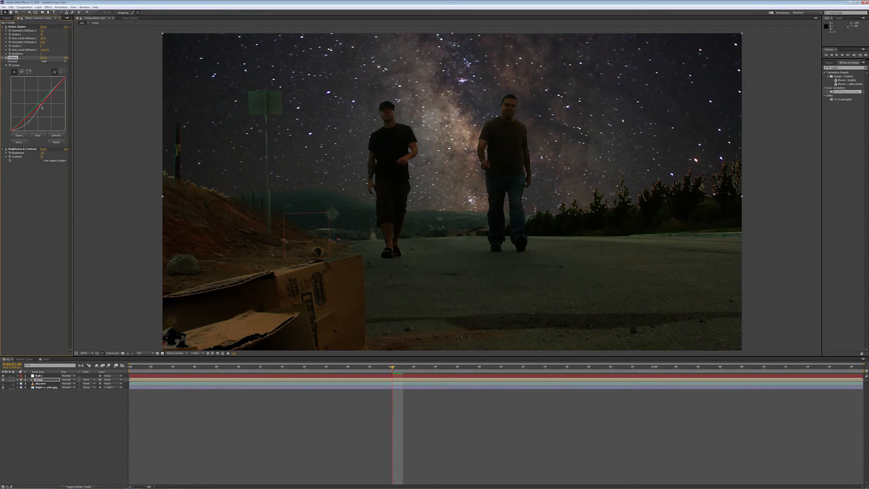
left_click(50, 62)
left_click(51, 82)
left_click_drag(37, 104, 37, 105)
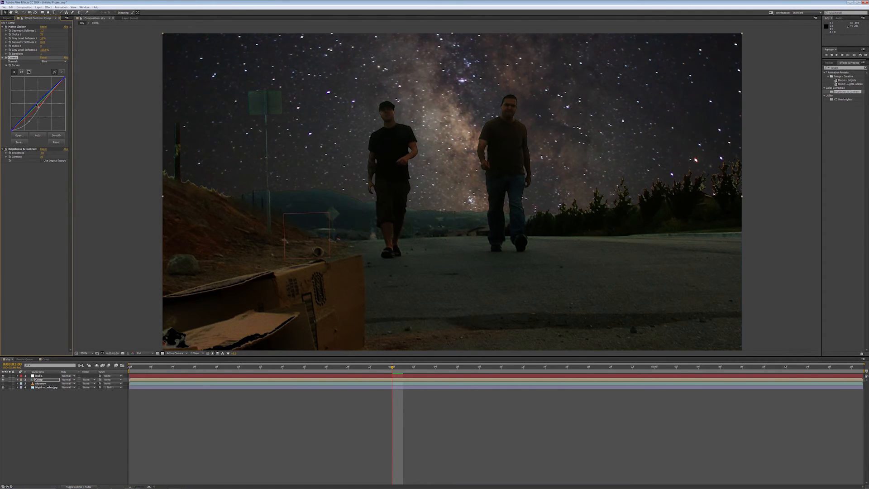
Fine-tune the midtones of the green channel in the Comp layer's Curves effect
left_click(55, 62)
left_click(51, 76)
left_click_drag(38, 104, 38, 104)
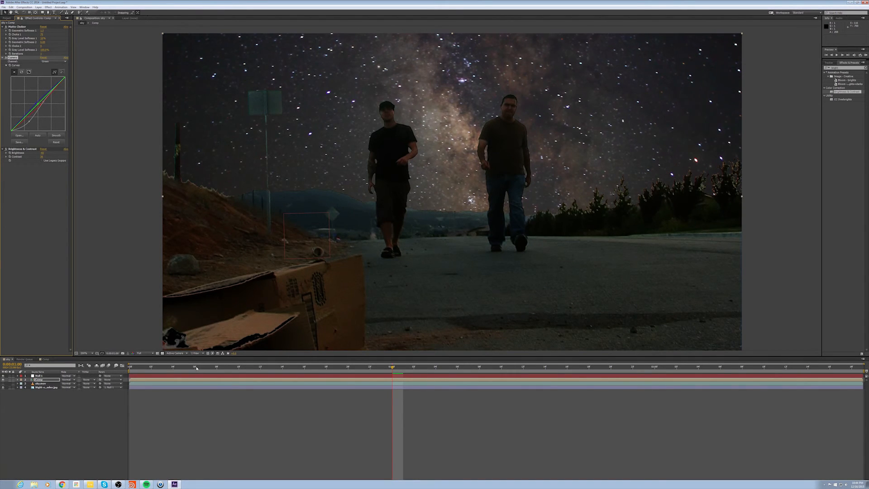
Scrub through the main composition and examine the matte edges of the trees and the men up close
left_click(196, 368)
left_click_drag(195, 368, 417, 356)
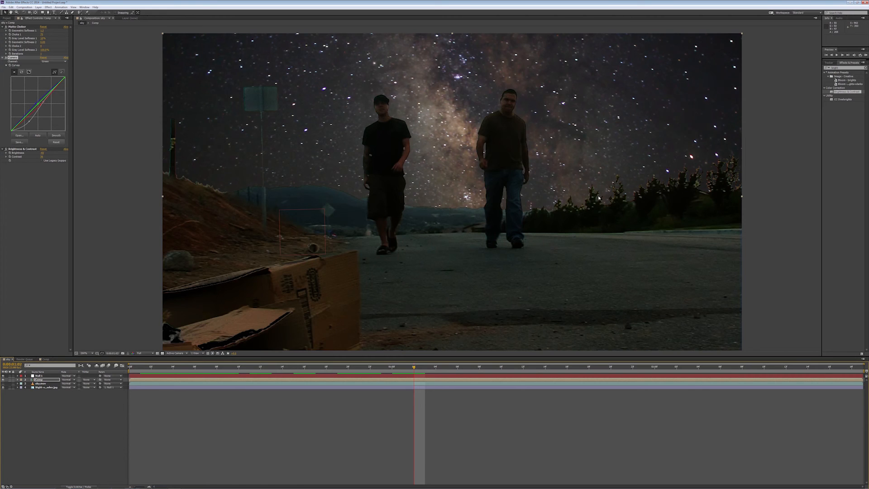
scroll(606, 191, "up", 1)
key("space")
left_click_drag(684, 204, 291, 223)
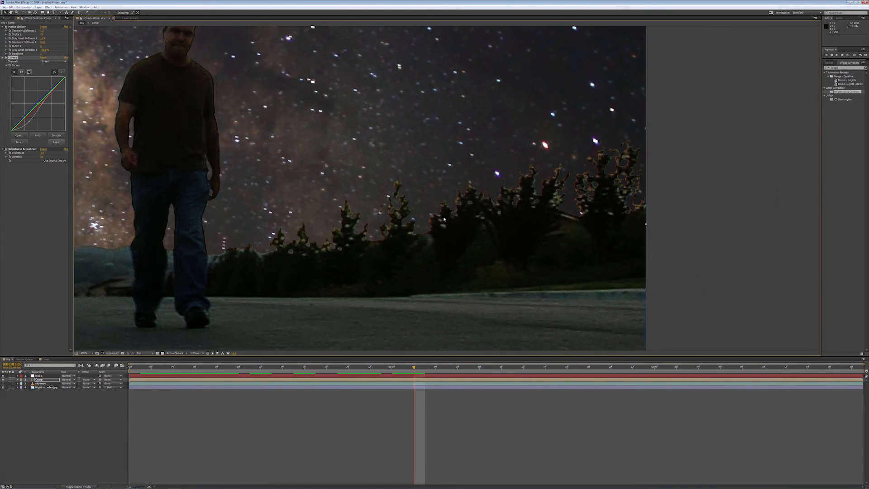
scroll(445, 214, "down", 1)
key("space")
left_click_drag(433, 216, 489, 222)
key("space")
left_click_drag(387, 213, 495, 213)
scroll(521, 213, "down", 1)
key("space")
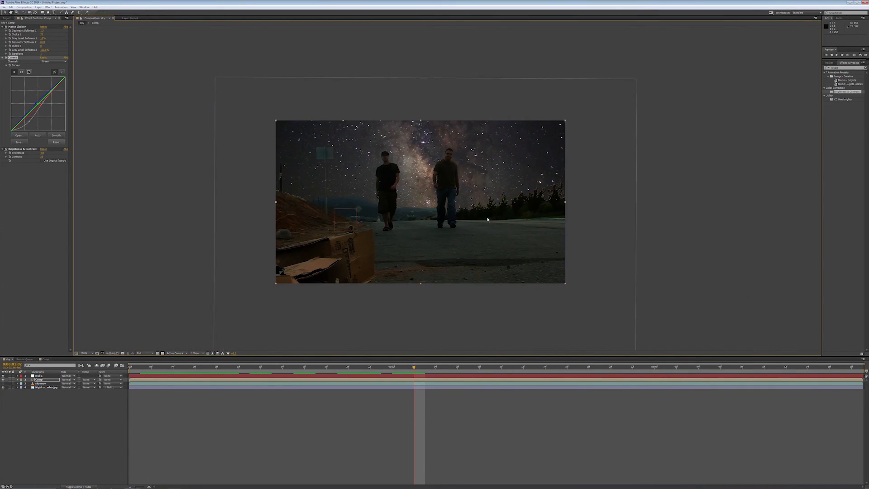
Fit the frame in the viewer and run a RAM preview of the main composition
left_click(87, 355)
left_click(90, 356)
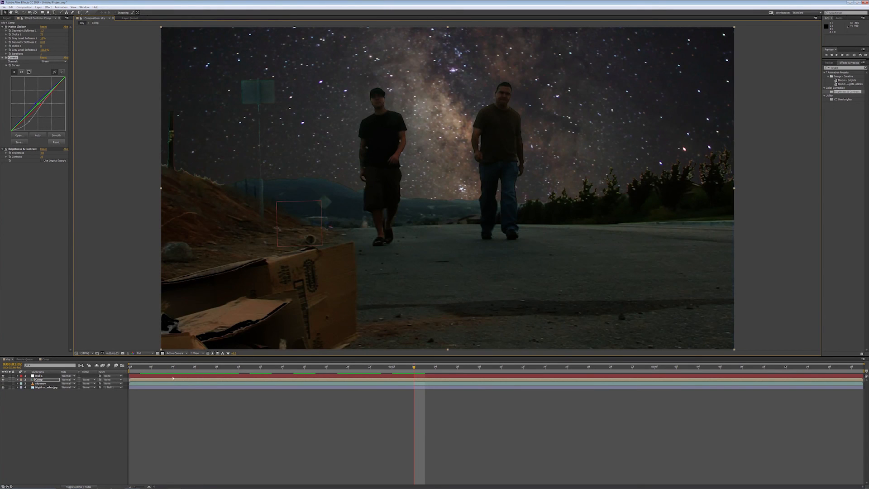
left_click(156, 368)
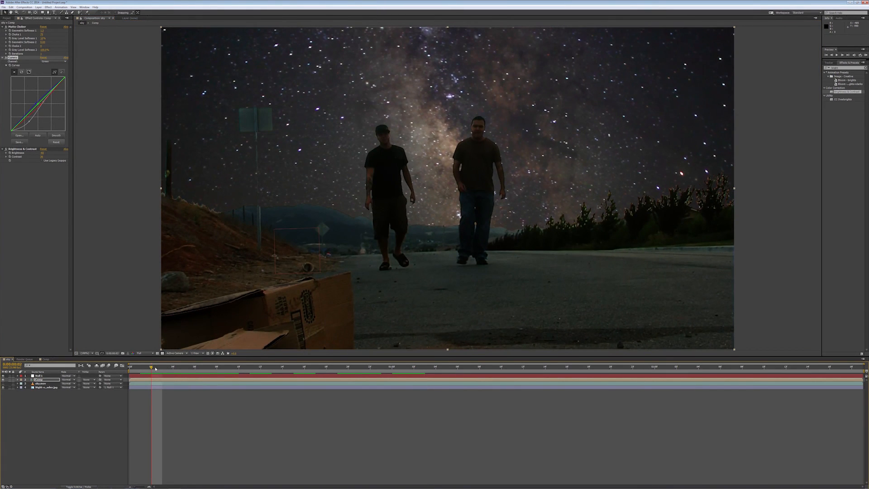
key("KP_0")
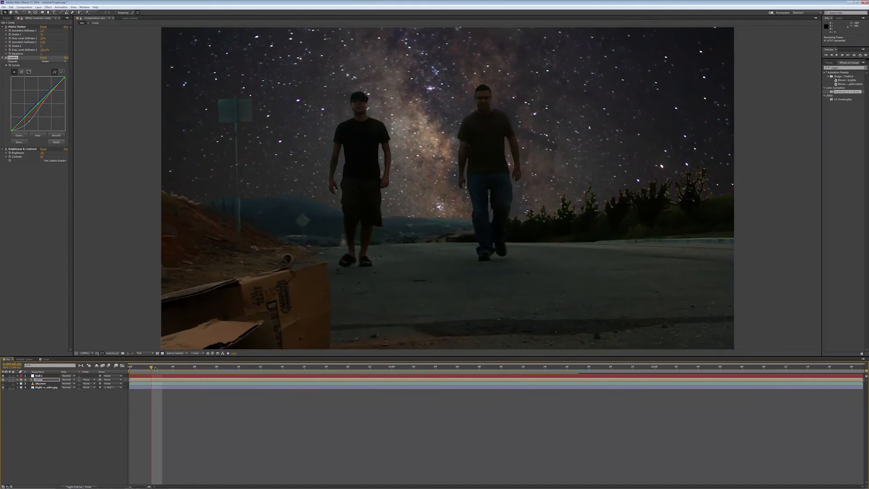